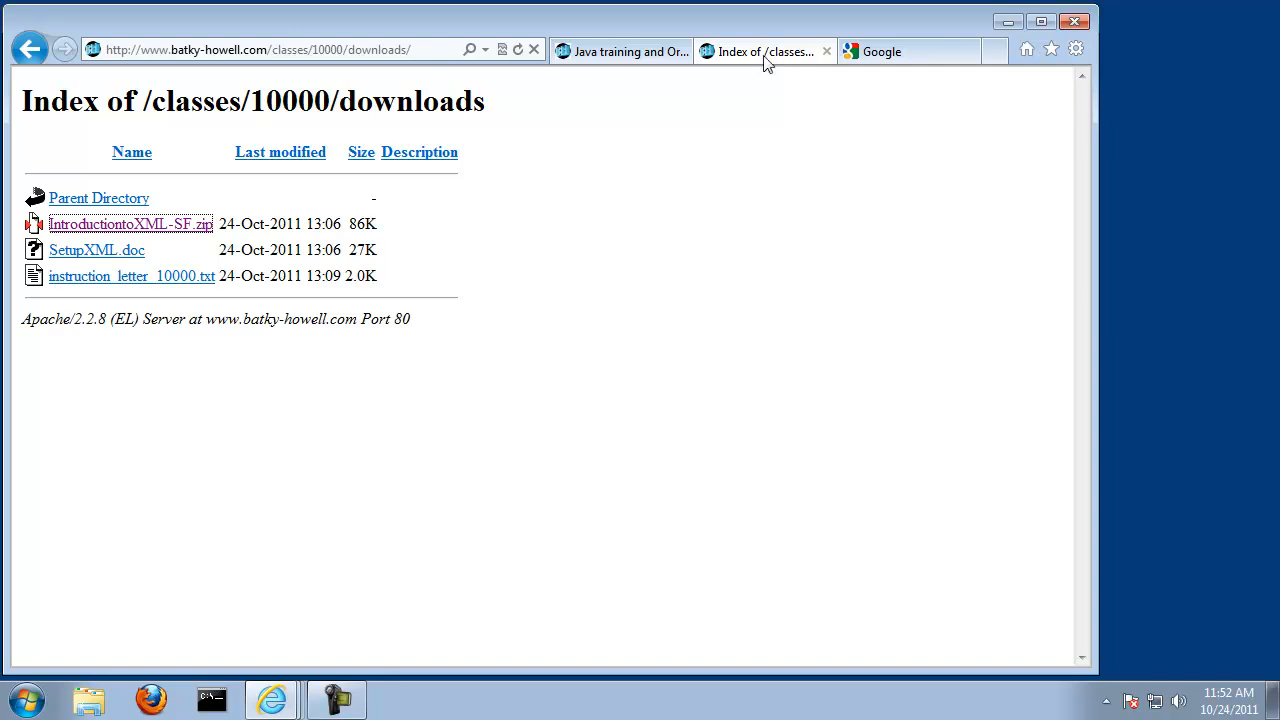
Step: Download and save IntroductiontoXML-SF.zip from the class downloads page, and open the folder containing it
{"action": "left_click", "coordinate": [186, 226]}
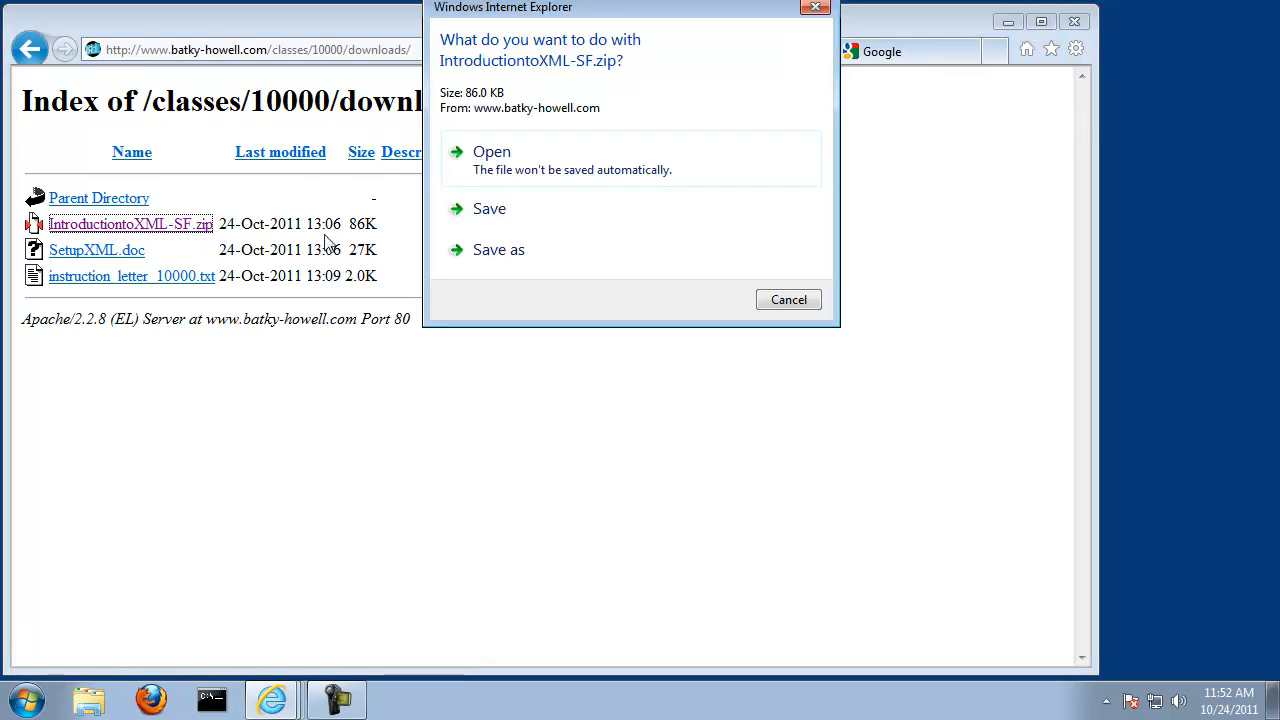
{"action": "left_click", "coordinate": [503, 217]}
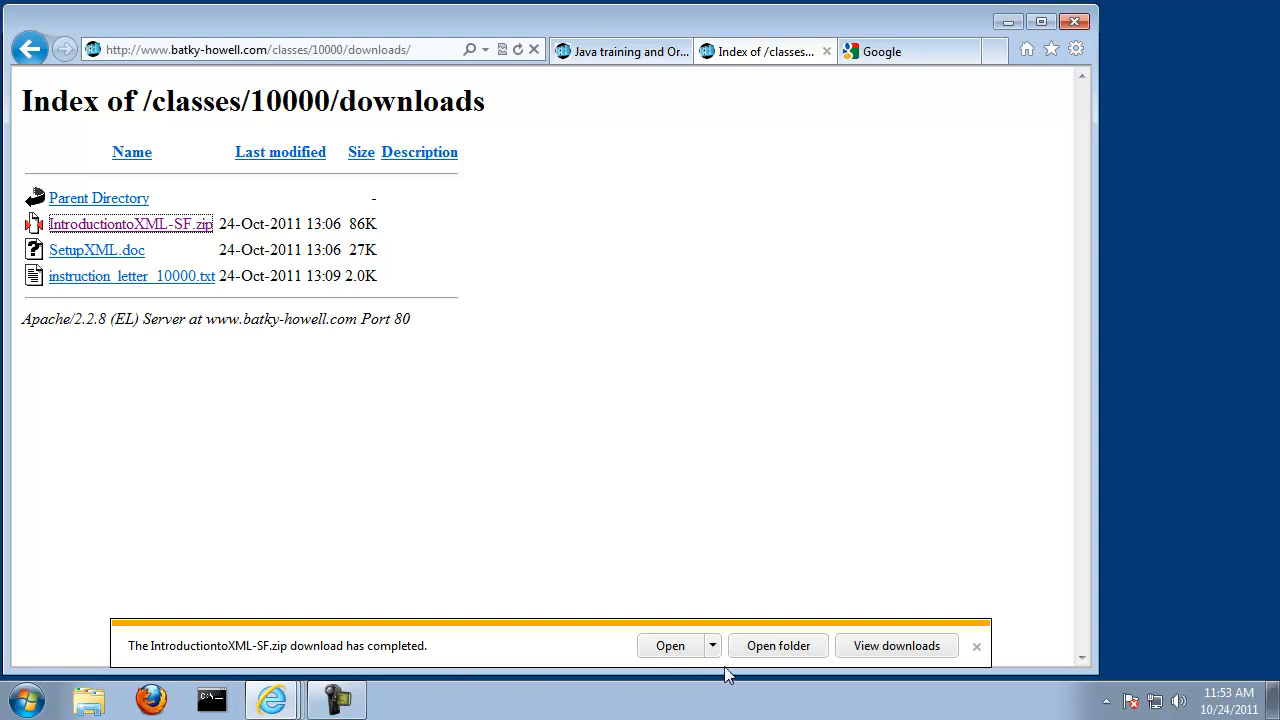
{"action": "left_click", "coordinate": [797, 648]}
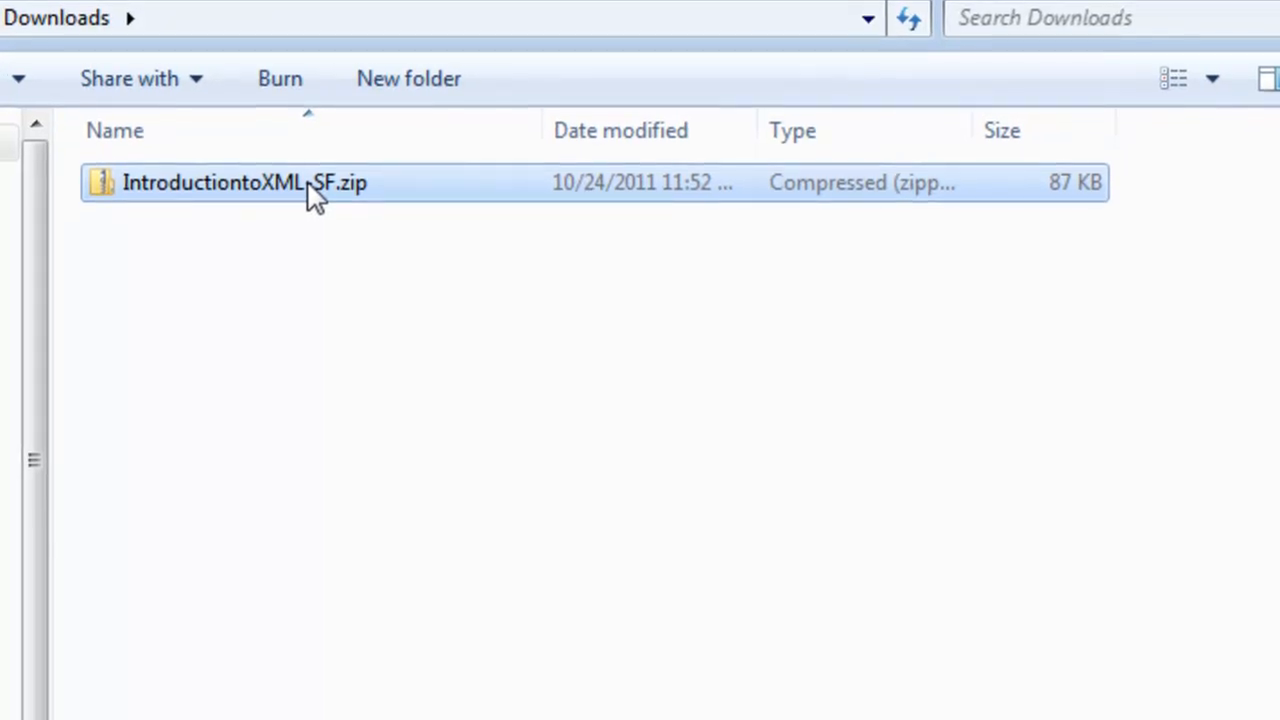
Step: Extract all files from IntroductiontoXML-SF.zip to C:\
{"action": "right_click", "coordinate": [296, 346]}
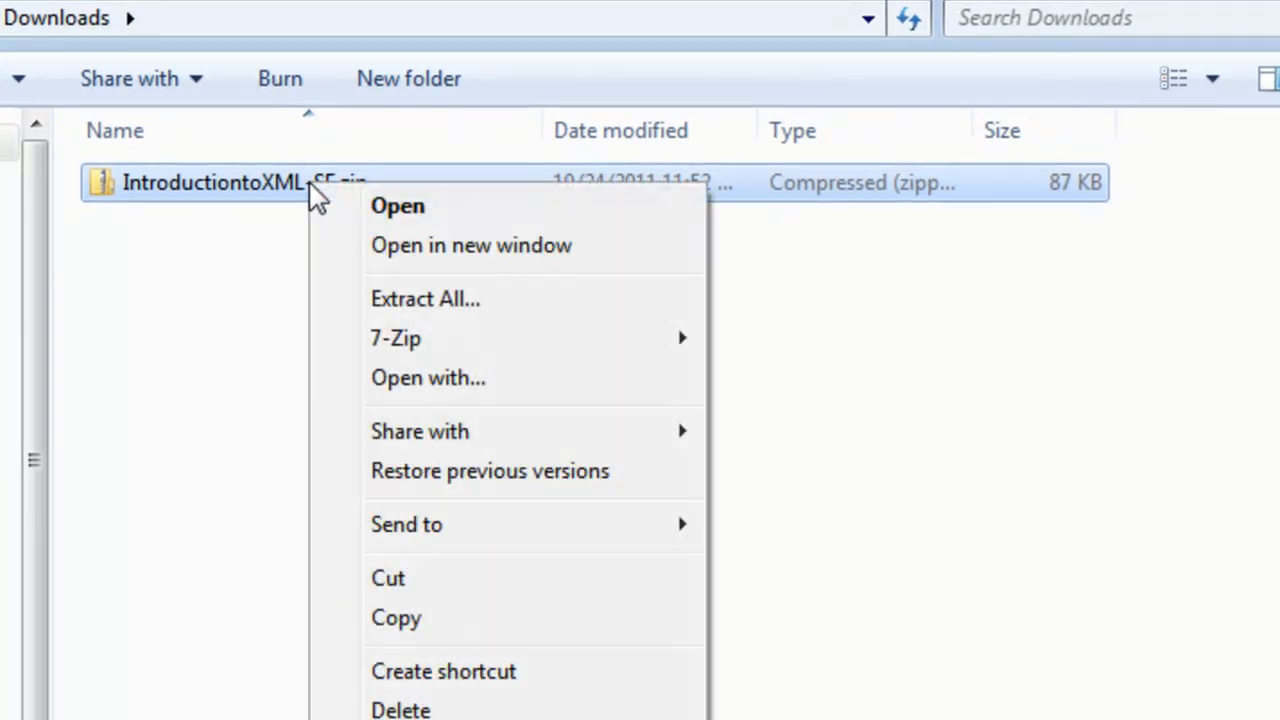
{"action": "left_click", "coordinate": [420, 299]}
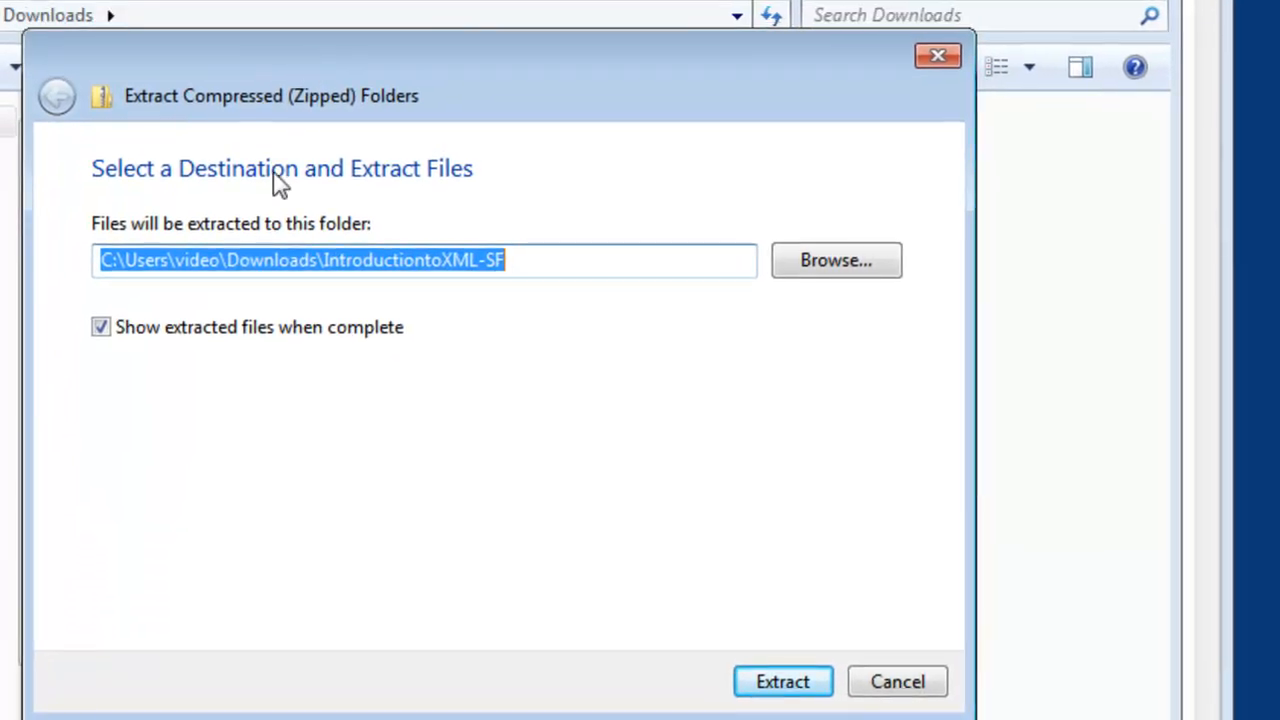
{"action": "left_click", "coordinate": [235, 42]}
{"action": "left_click_drag", "start_coordinate": [131, 260], "coordinate": [563, 294]}
{"action": "key", "text": "BackSpace"}
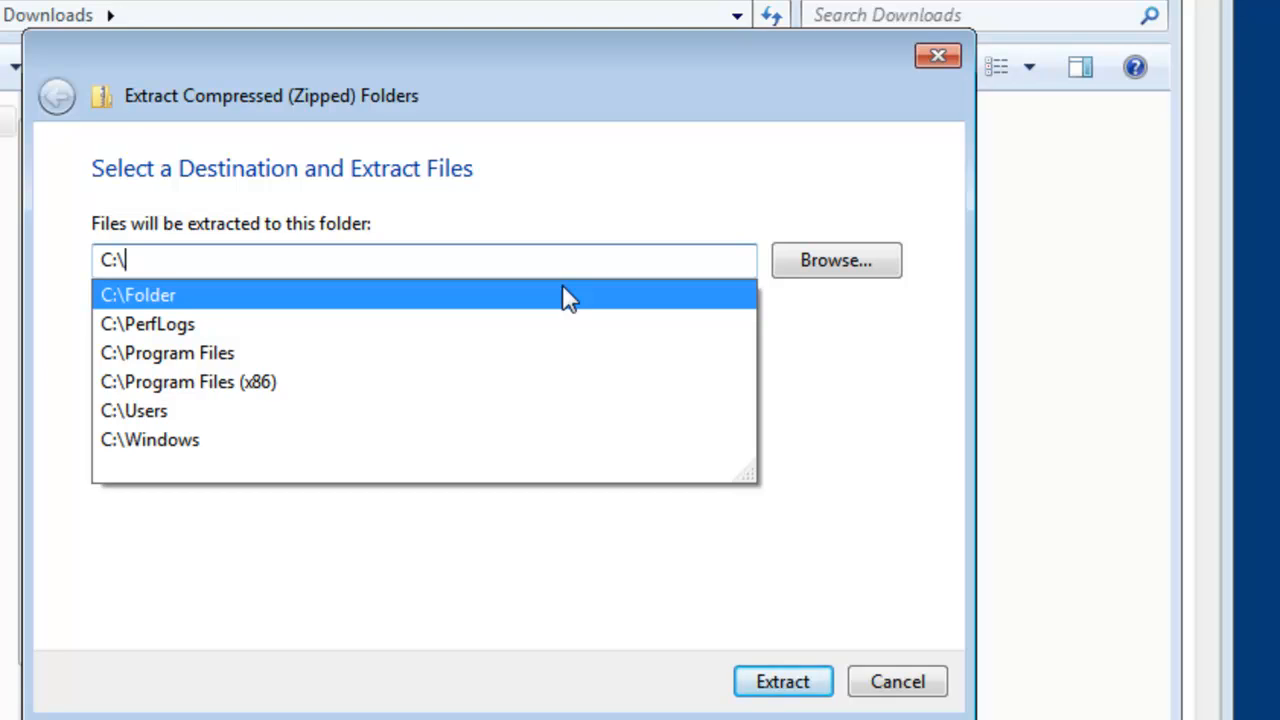
{"action": "left_click", "coordinate": [840, 423]}
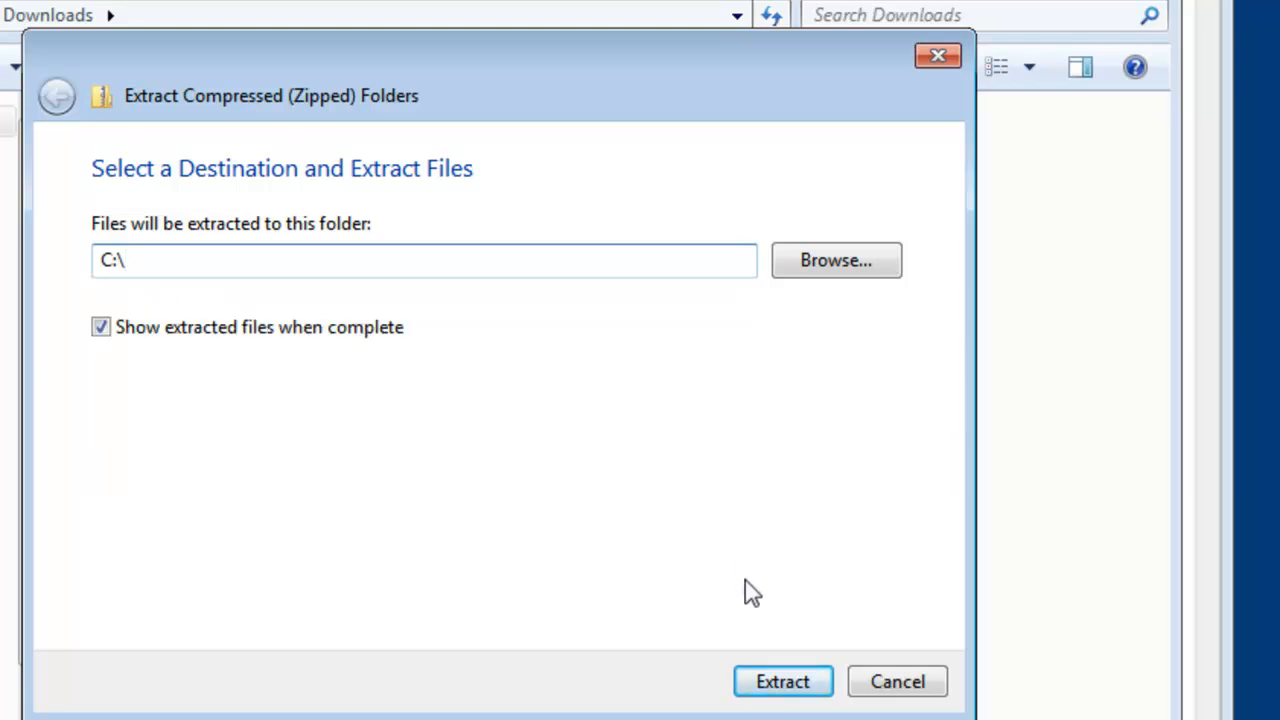
{"action": "left_click", "coordinate": [780, 684]}
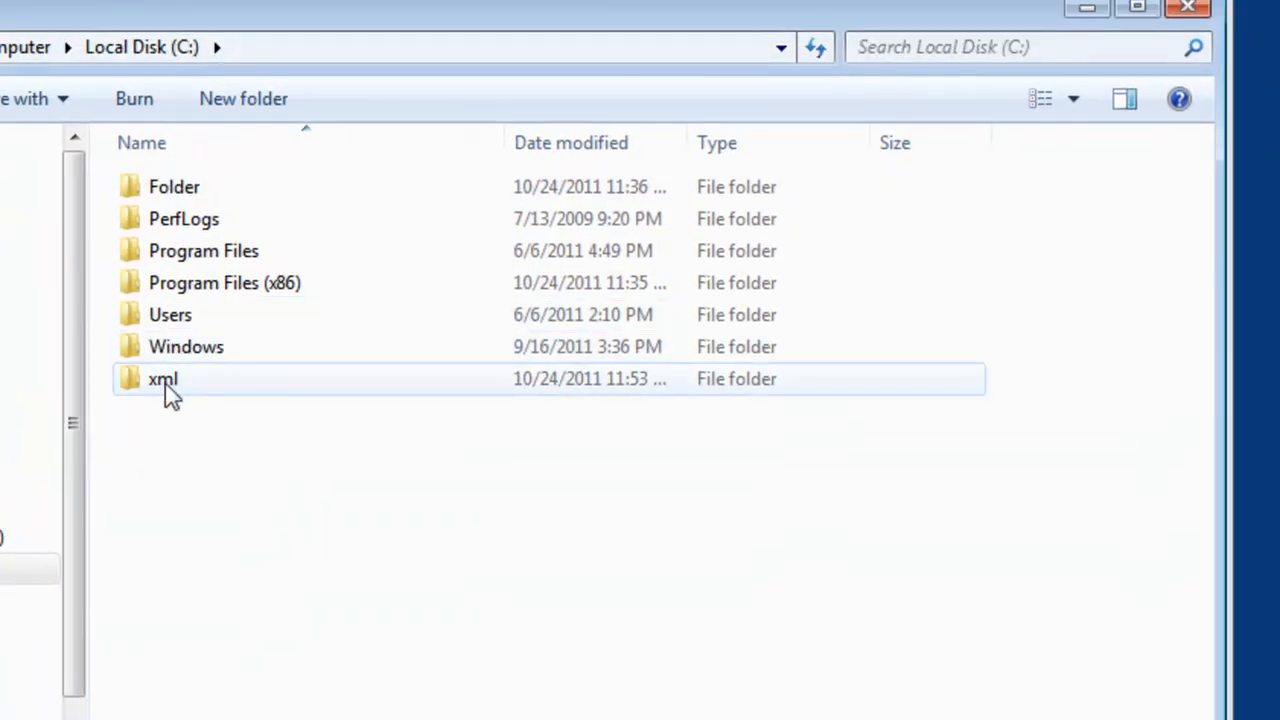
Step: Look over the chapter folders inside the extracted xml folder, and close the file window
{"action": "double_click", "coordinate": [170, 381]}
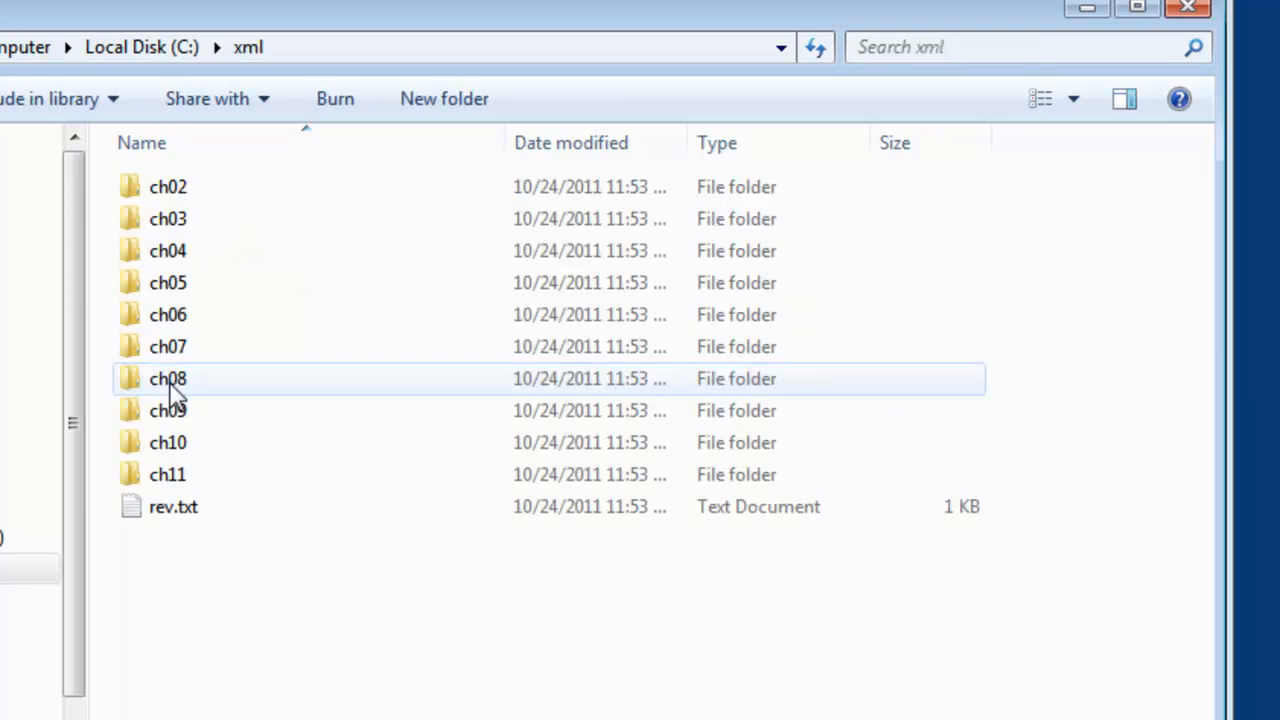
{"action": "left_click", "coordinate": [184, 199]}
{"action": "left_click", "coordinate": [177, 225]}
{"action": "left_click", "coordinate": [177, 257]}
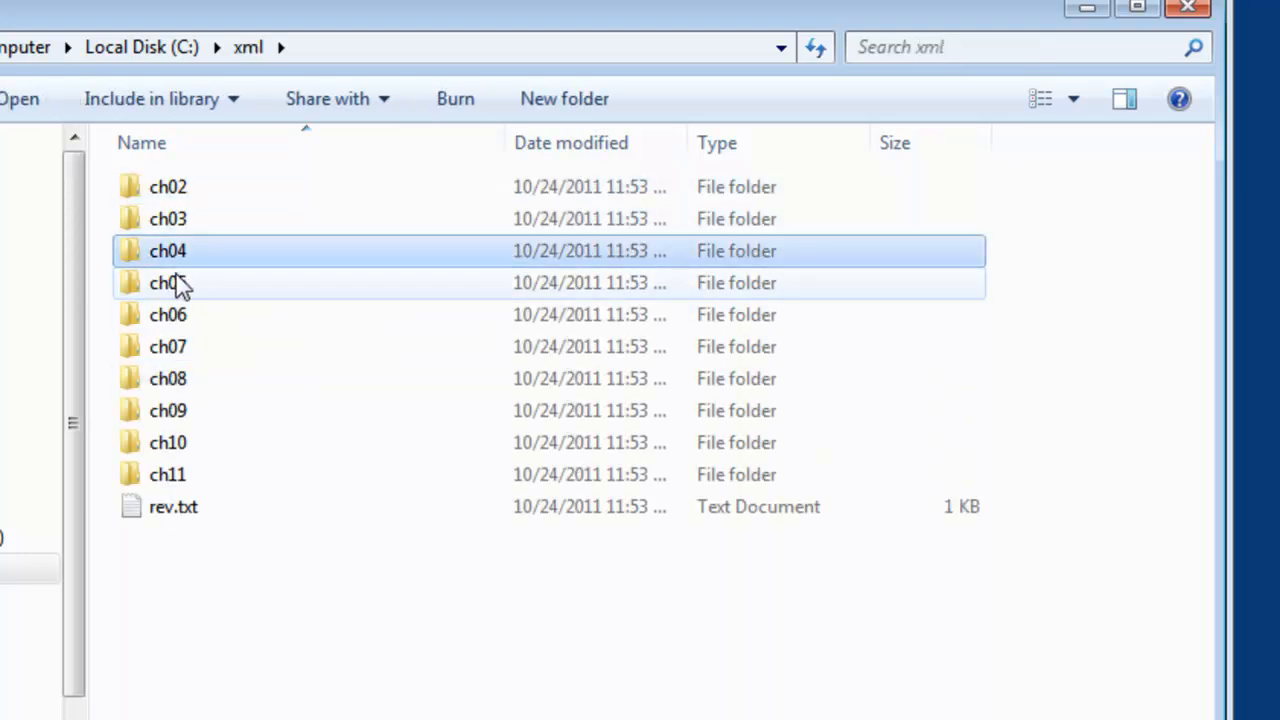
{"action": "left_click", "coordinate": [175, 318]}
{"action": "left_click", "coordinate": [173, 352]}
{"action": "left_click", "coordinate": [179, 402]}
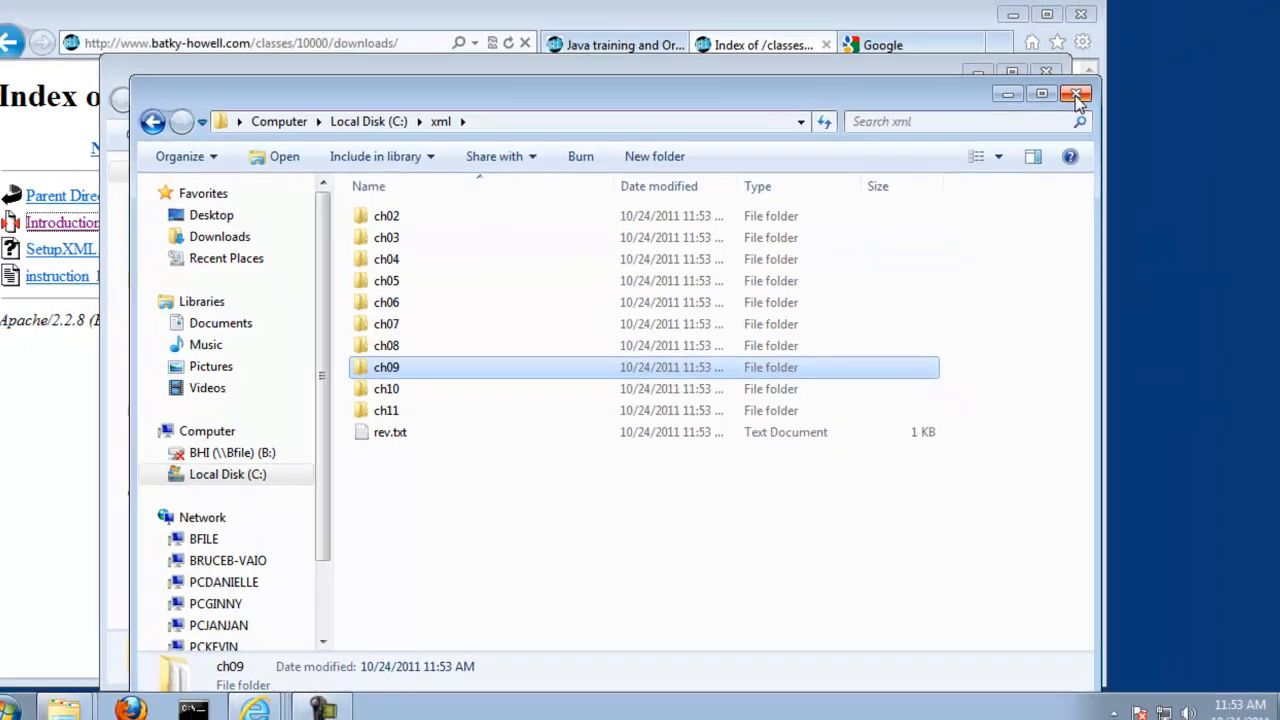
{"action": "left_click", "coordinate": [1188, 7]}
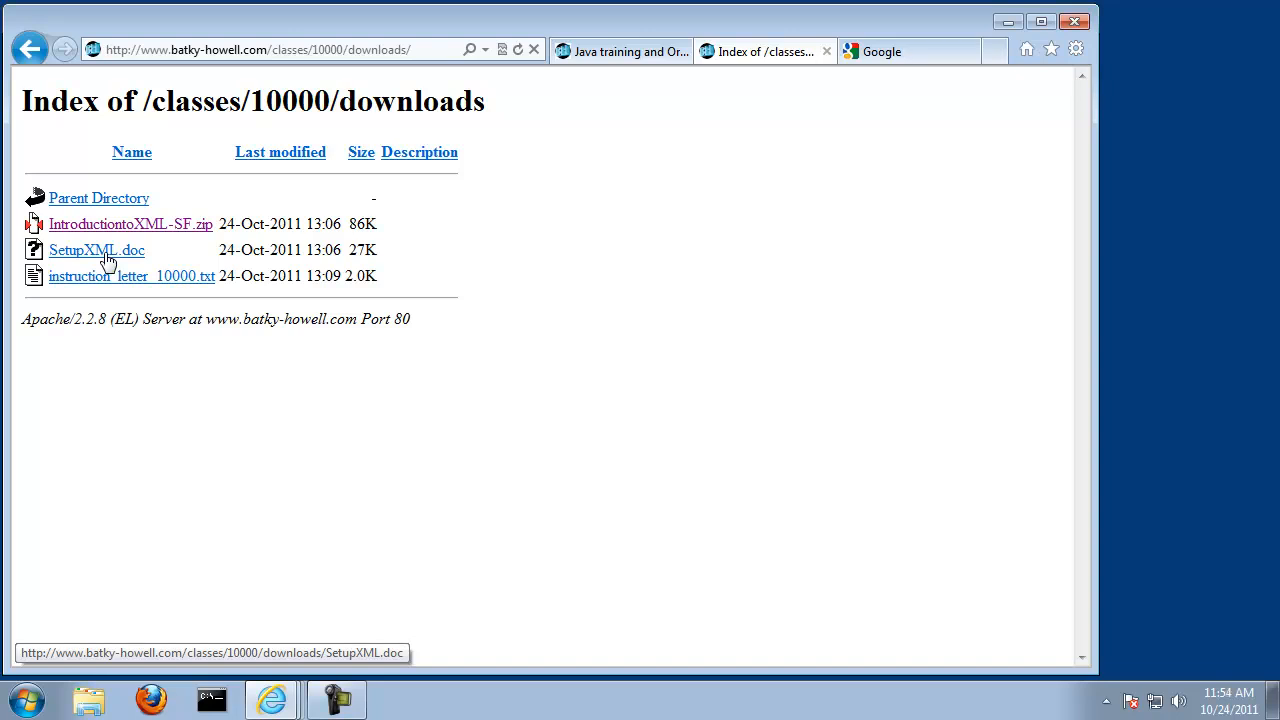
{"action": "left_click", "coordinate": [883, 52]}
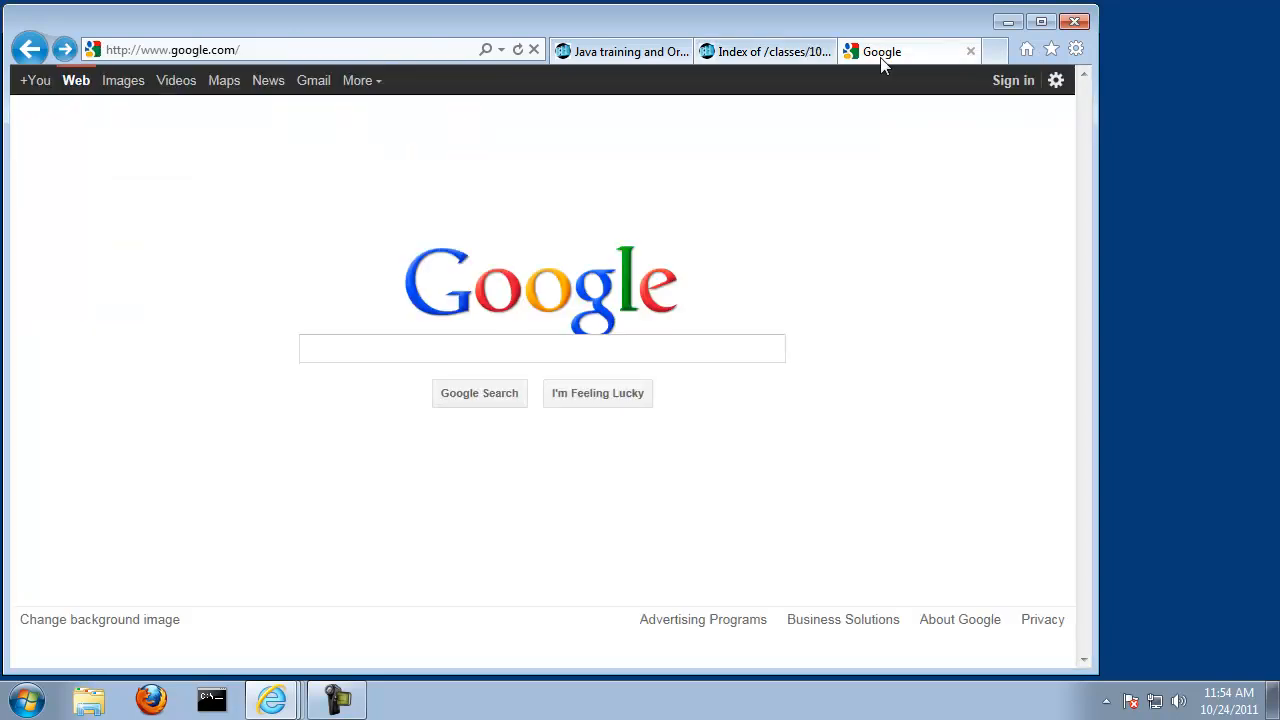
{"action": "left_click", "coordinate": [449, 346]}
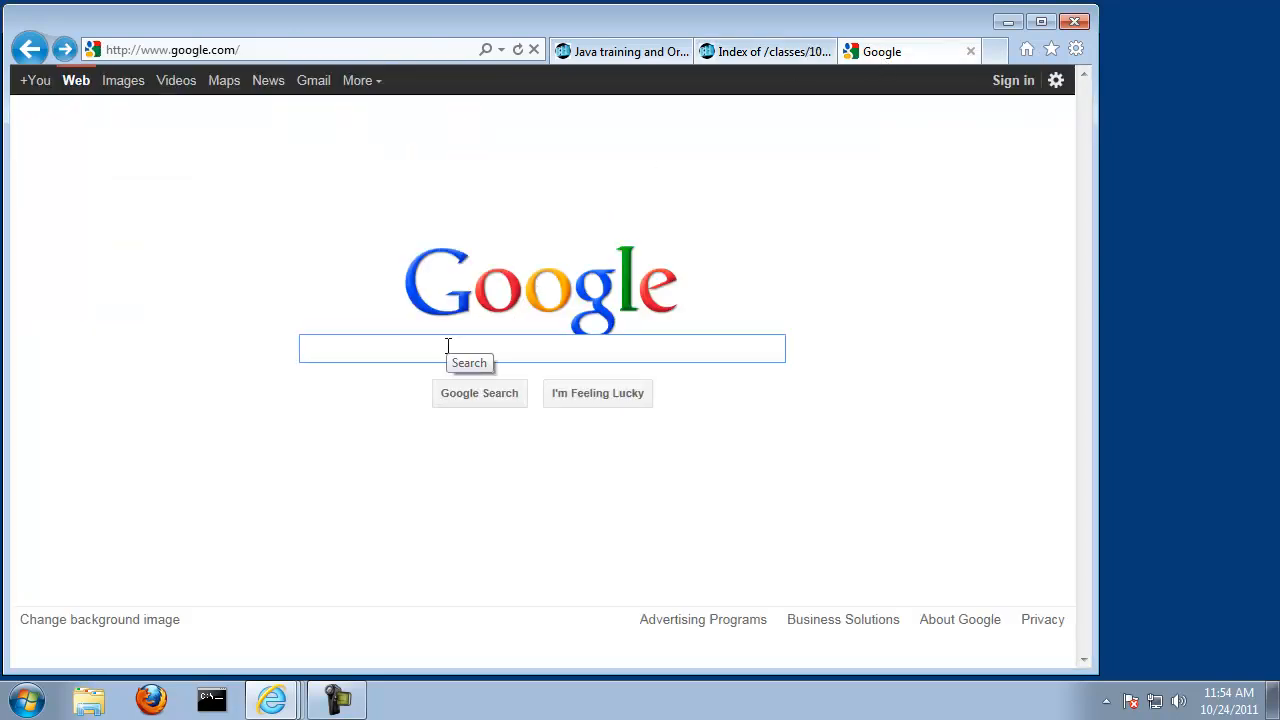
{"action": "type", "text": "altovaxml"}
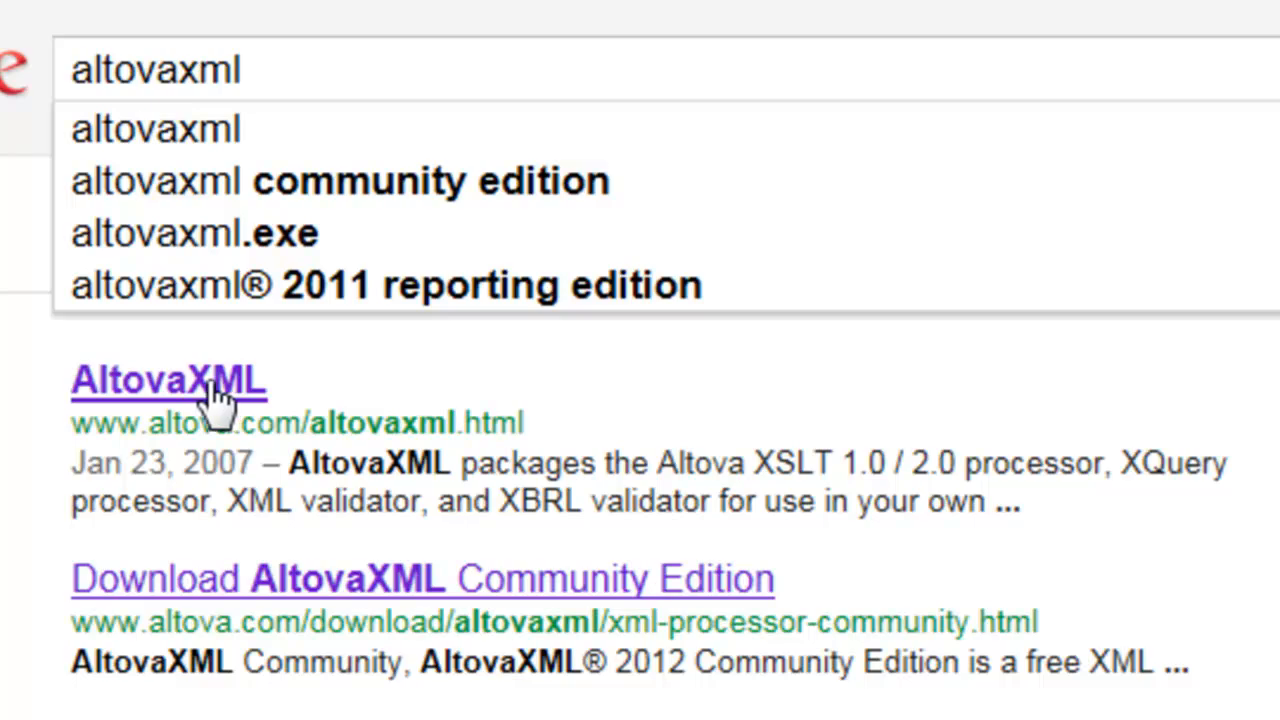
{"action": "left_click", "coordinate": [213, 393]}
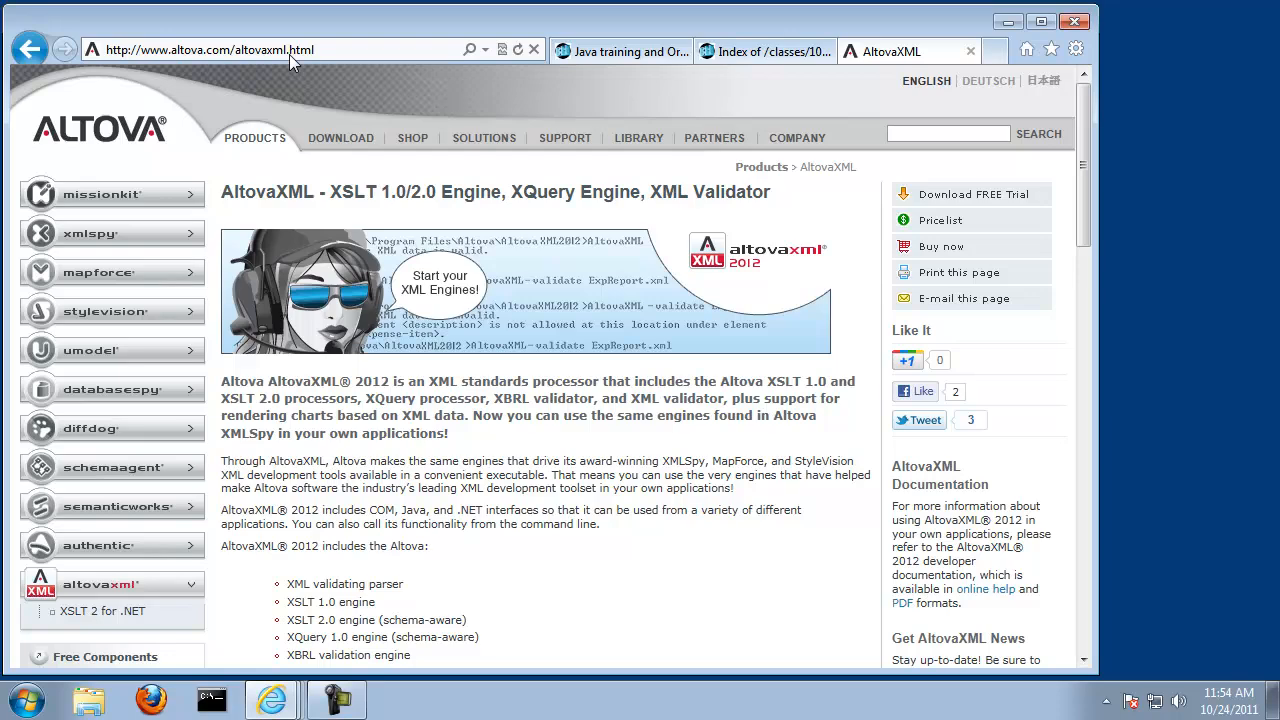
Step: Download and save the English AltovaXML 2012 Community Edition setup application, AltovaXMLCmu2012.exe
{"action": "scroll", "coordinate": [437, 463], "scroll_direction": "down", "scroll_amount": 15}
{"action": "scroll", "coordinate": [437, 463], "scroll_direction": "down", "scroll_amount": 4}
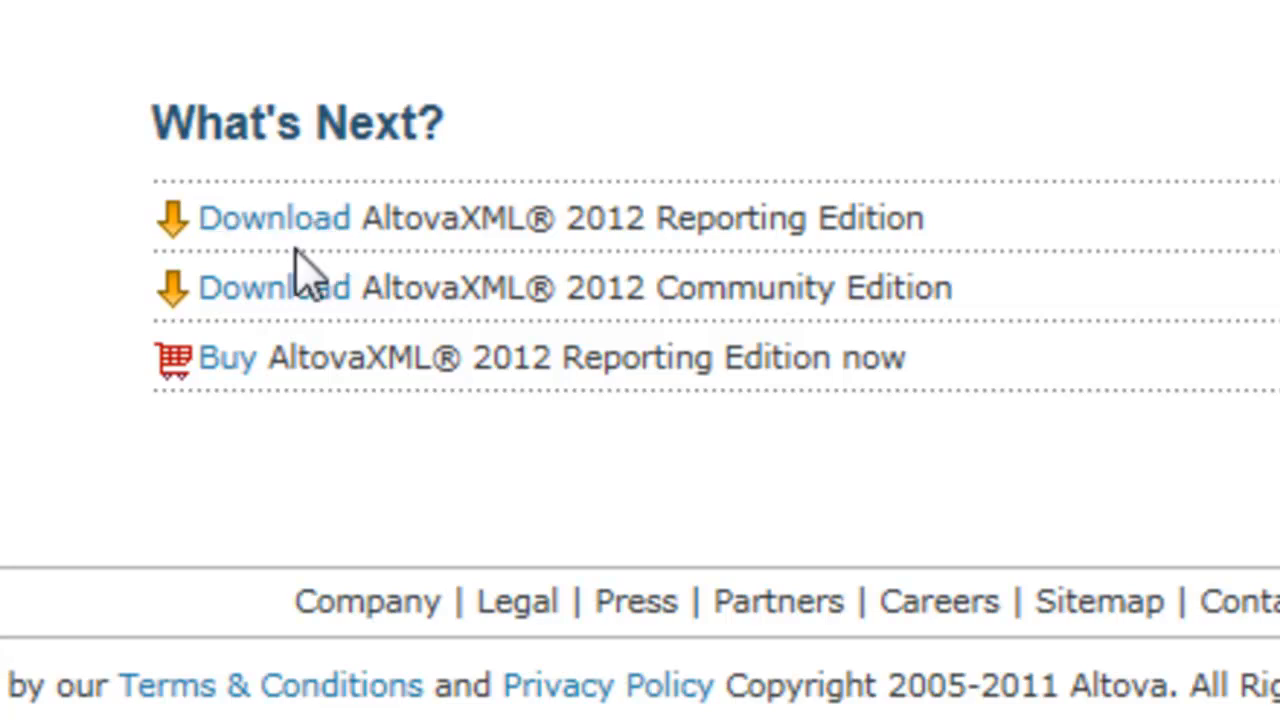
{"action": "left_click_drag", "start_coordinate": [945, 305], "coordinate": [445, 300]}
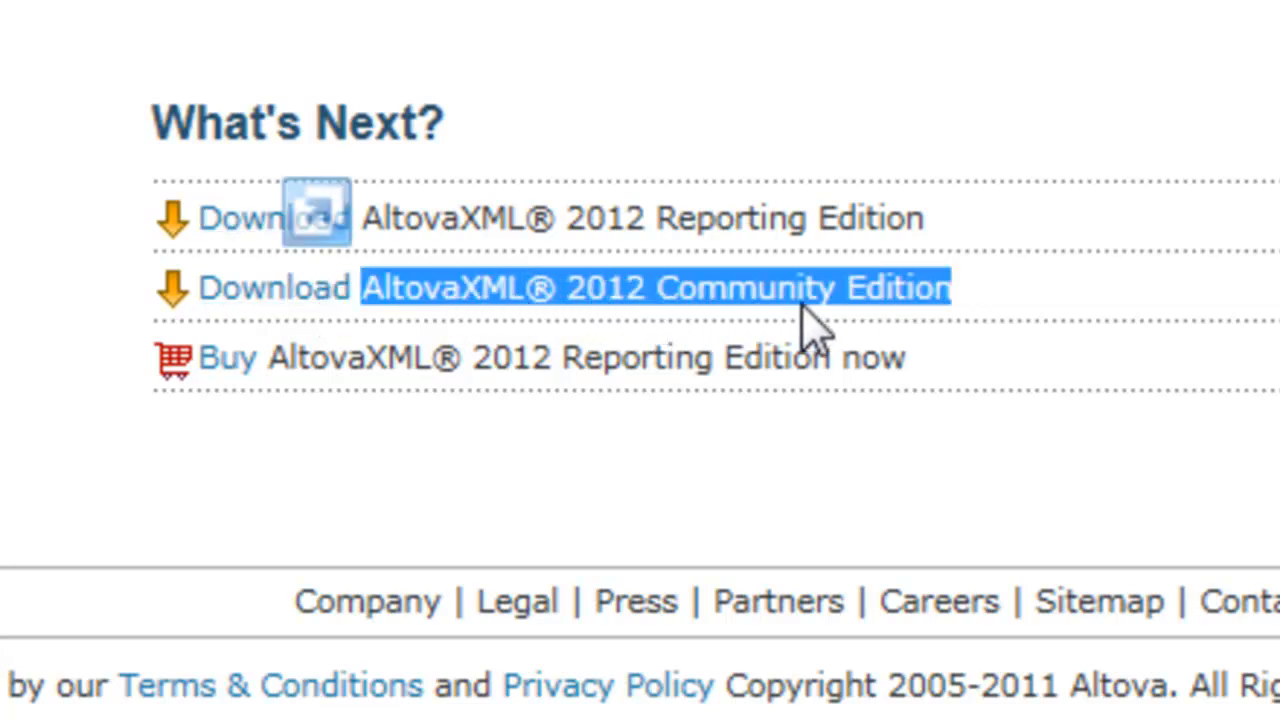
{"action": "left_click", "coordinate": [275, 289]}
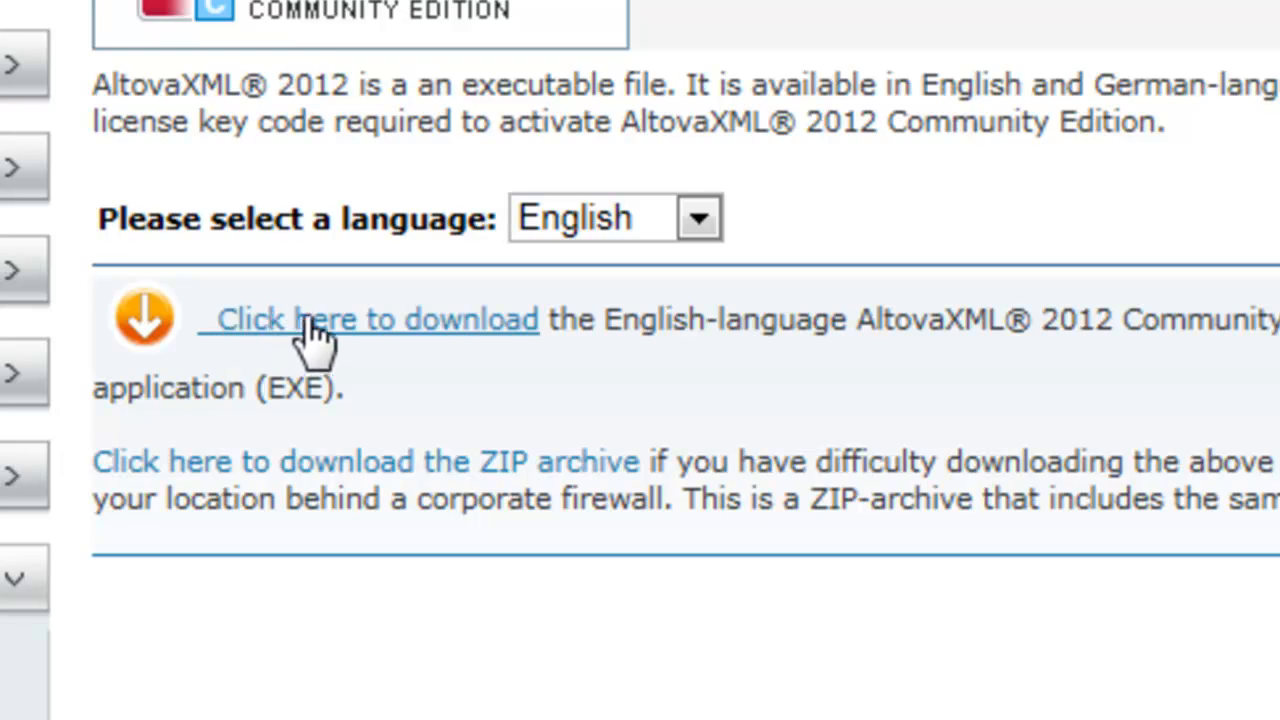
{"action": "left_click", "coordinate": [320, 326]}
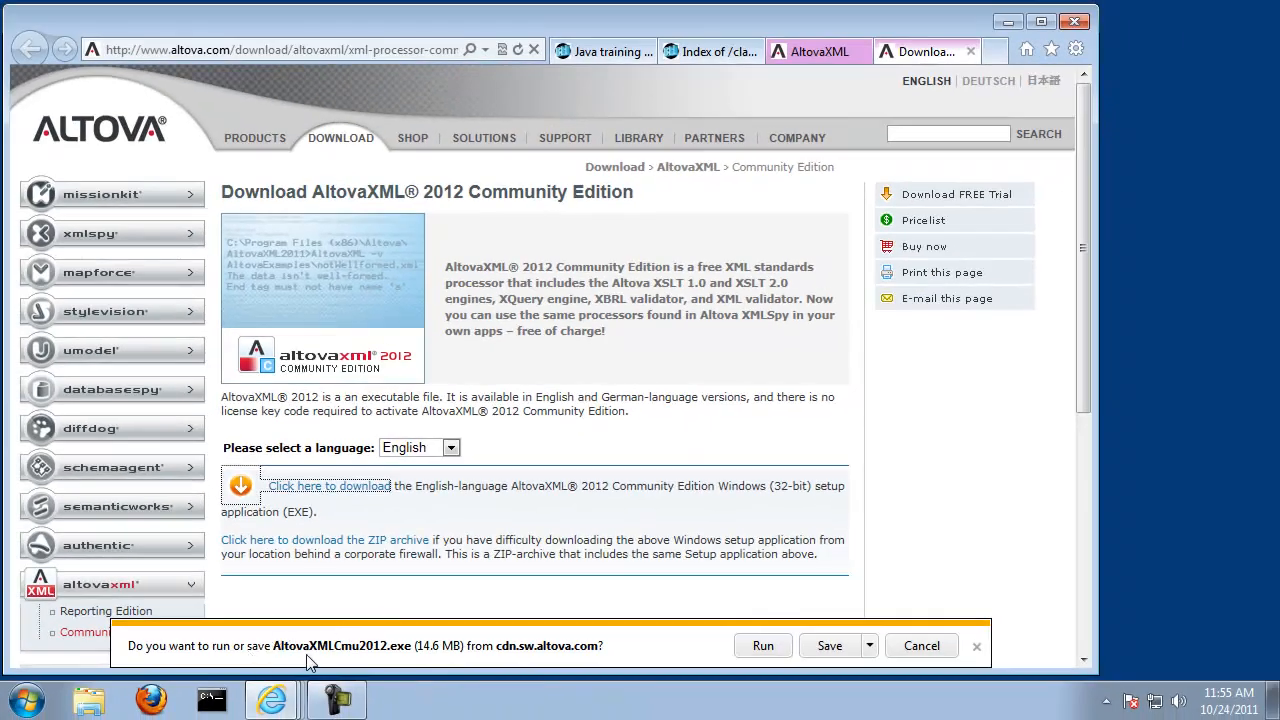
{"action": "left_click", "coordinate": [826, 647]}
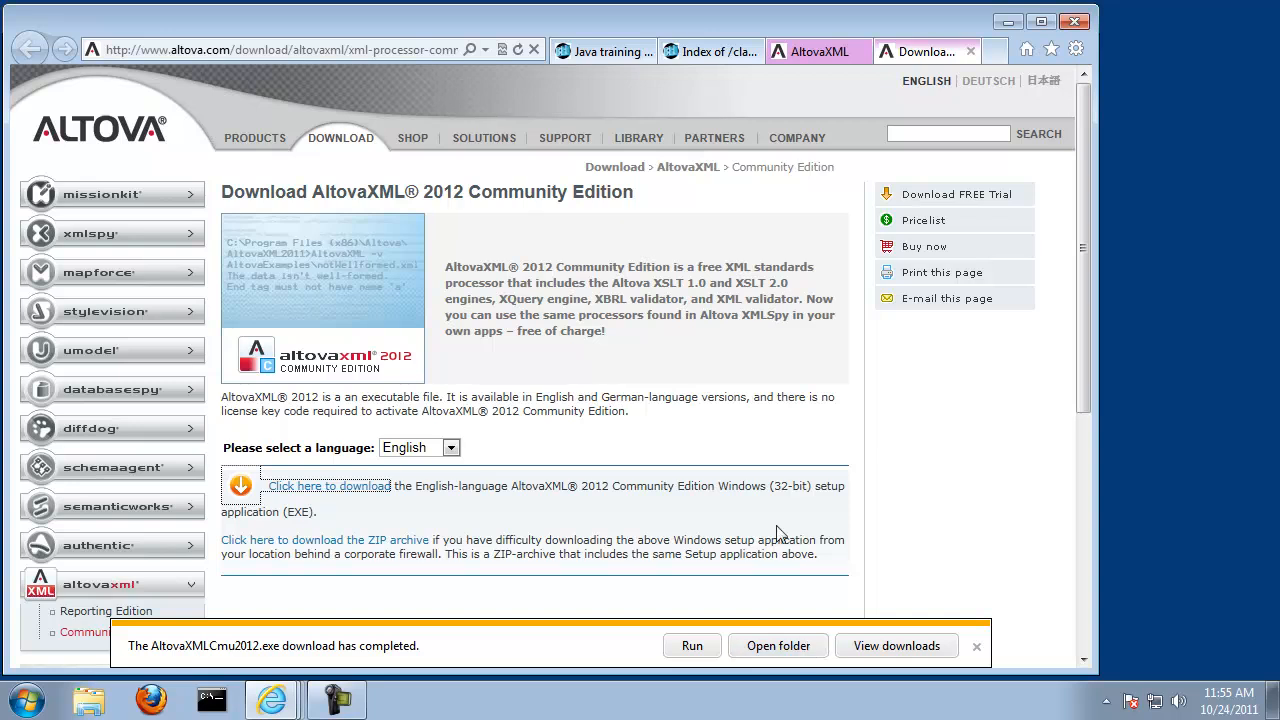
Step: Search Google for "notepad++" and open the Notepad++ home page
{"action": "left_click", "coordinate": [438, 55]}
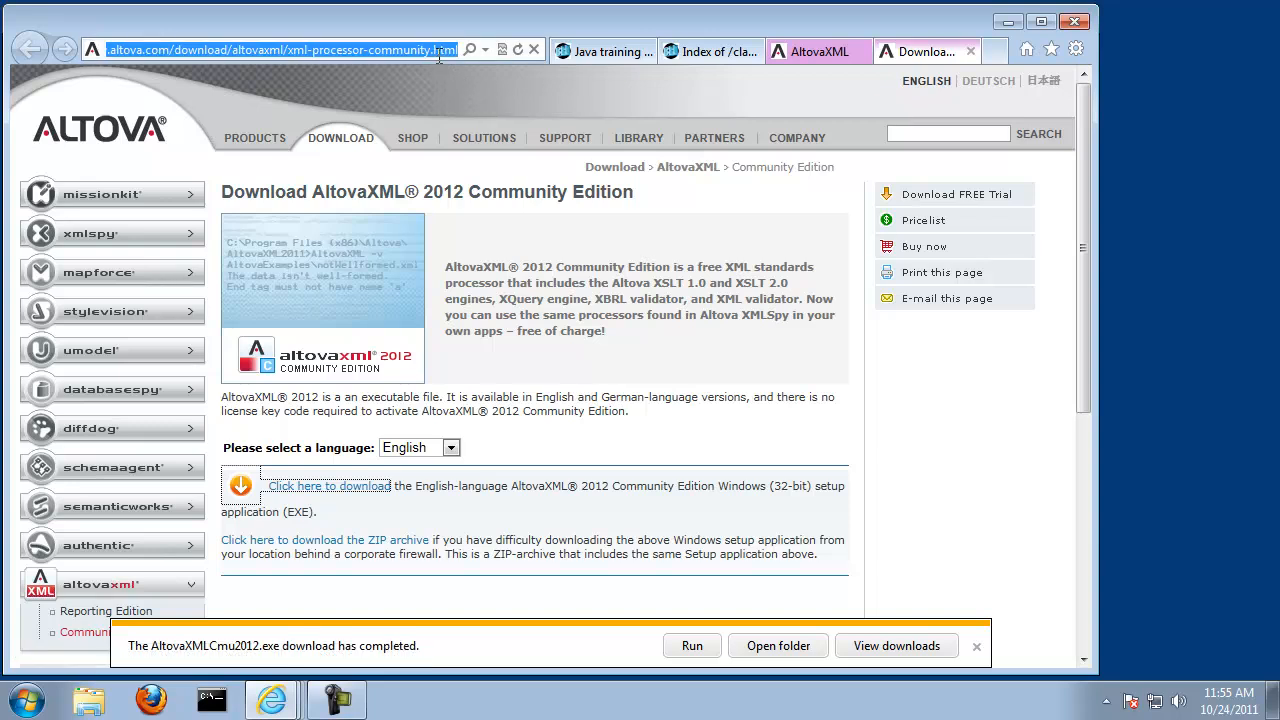
{"action": "type", "text": "google.com/"}
{"action": "key", "text": "Return"}
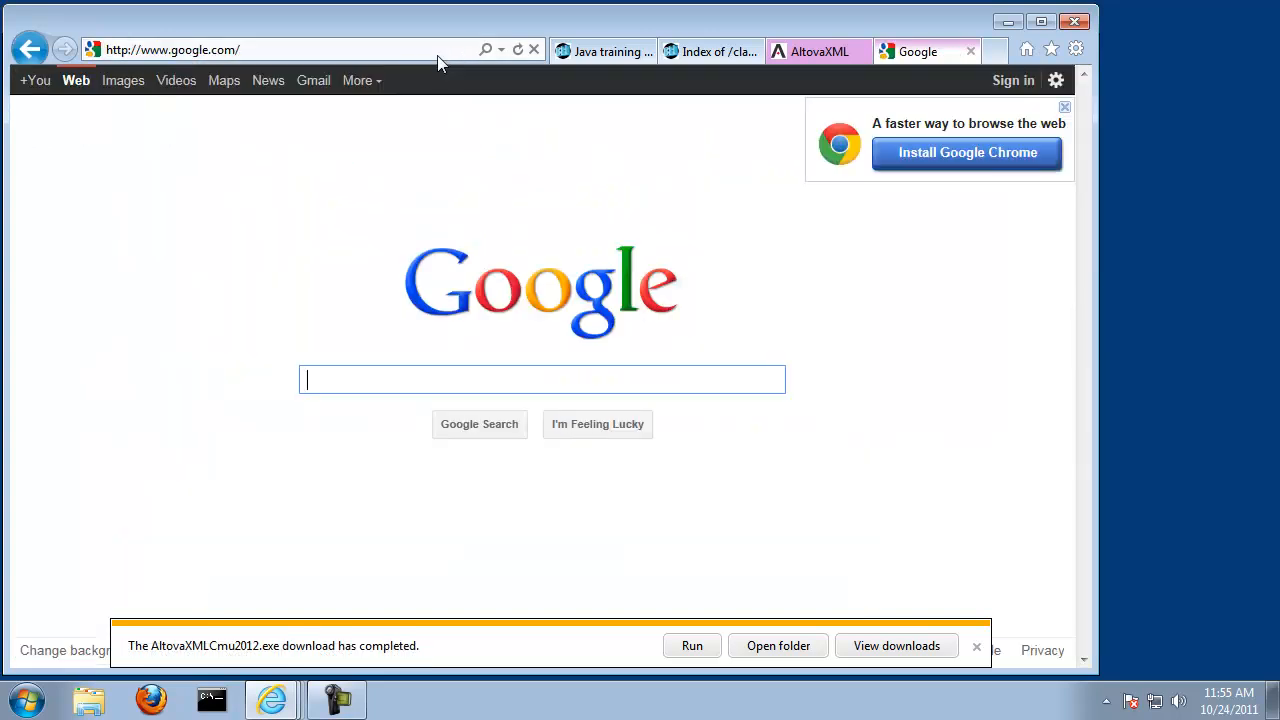
{"action": "type", "text": "notepa"}
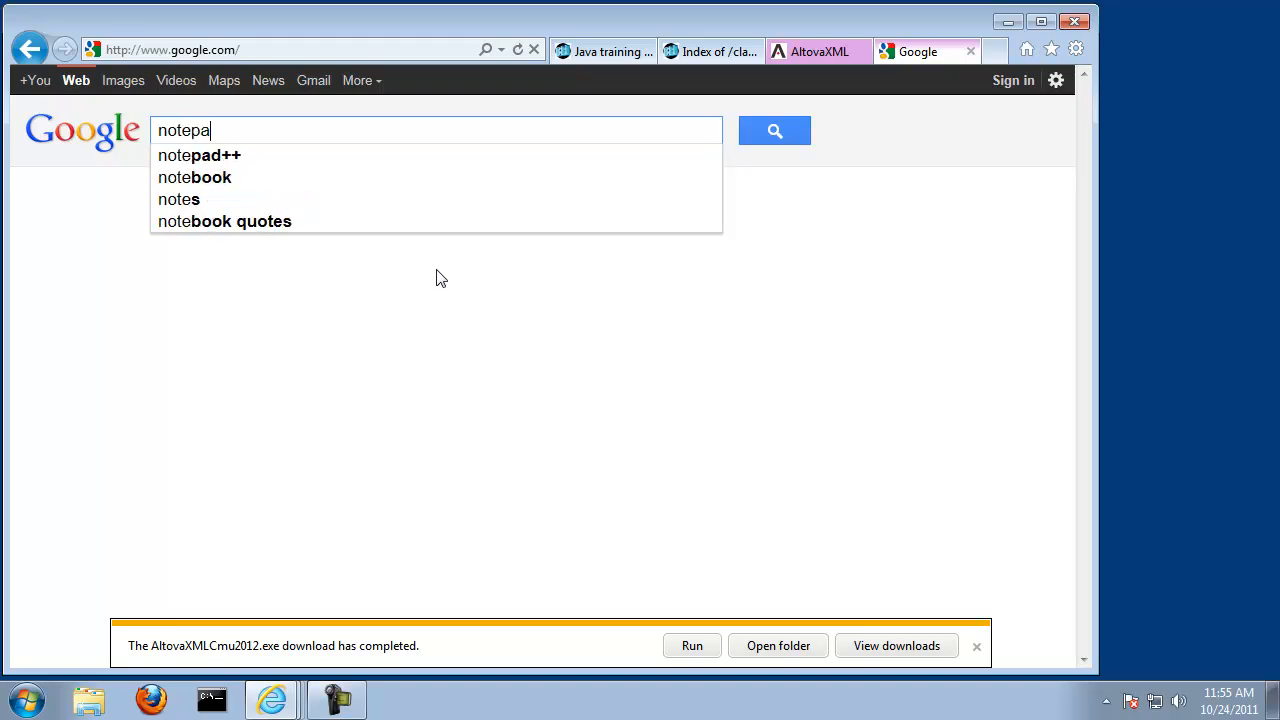
{"action": "type", "text": "d++"}
{"action": "key", "text": "Return"}
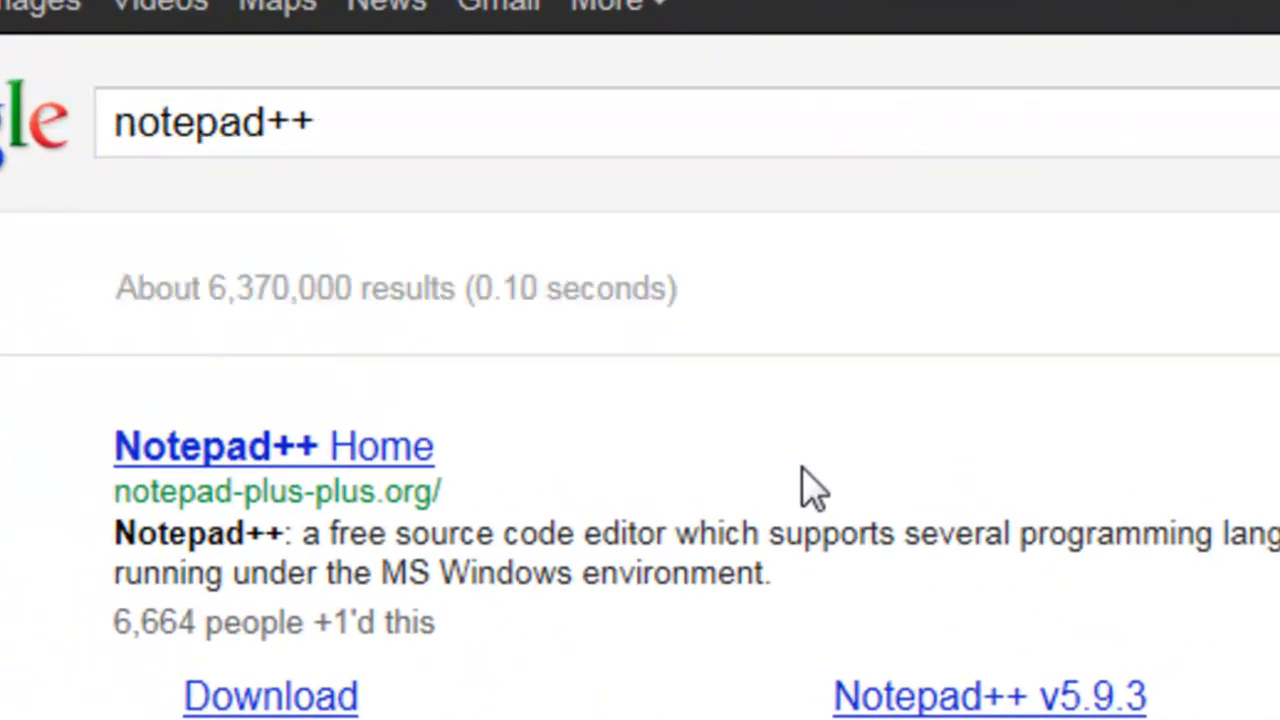
{"action": "left_click", "coordinate": [336, 457]}
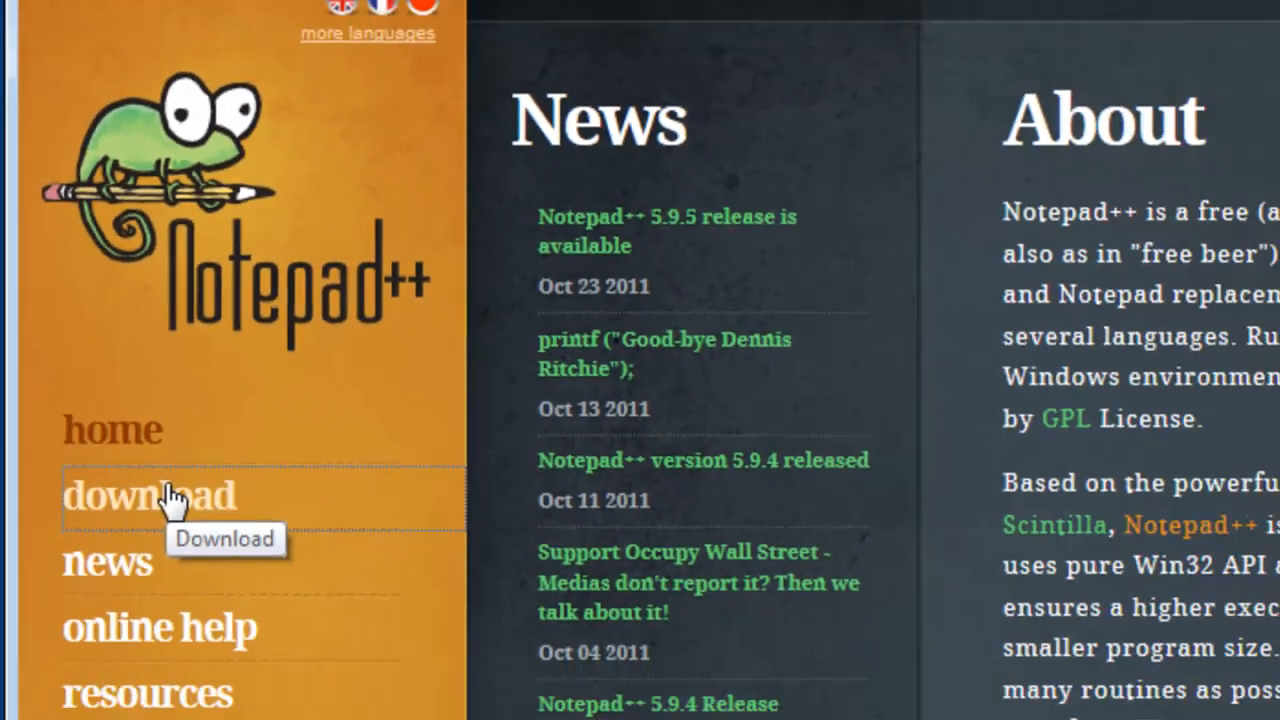
Step: Download and save the Notepad++ v5.9.5 Installer from the site's download page
{"action": "left_click", "coordinate": [152, 465]}
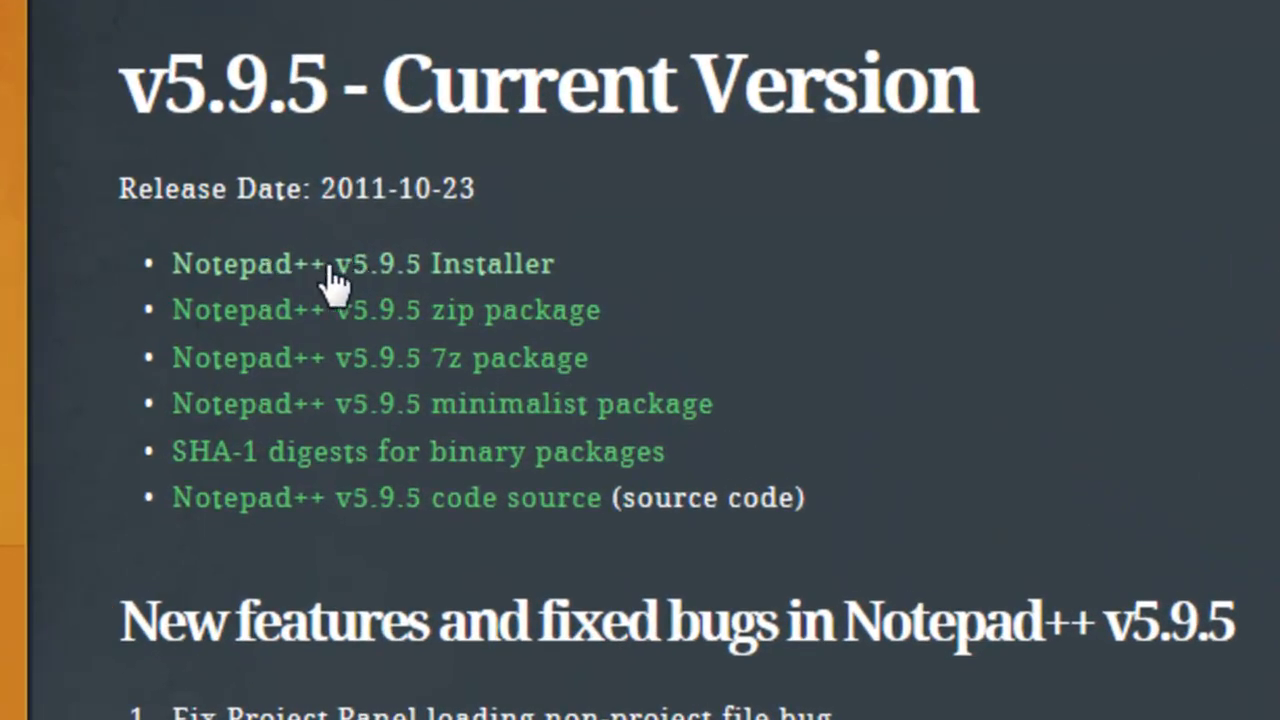
{"action": "left_click", "coordinate": [372, 266]}
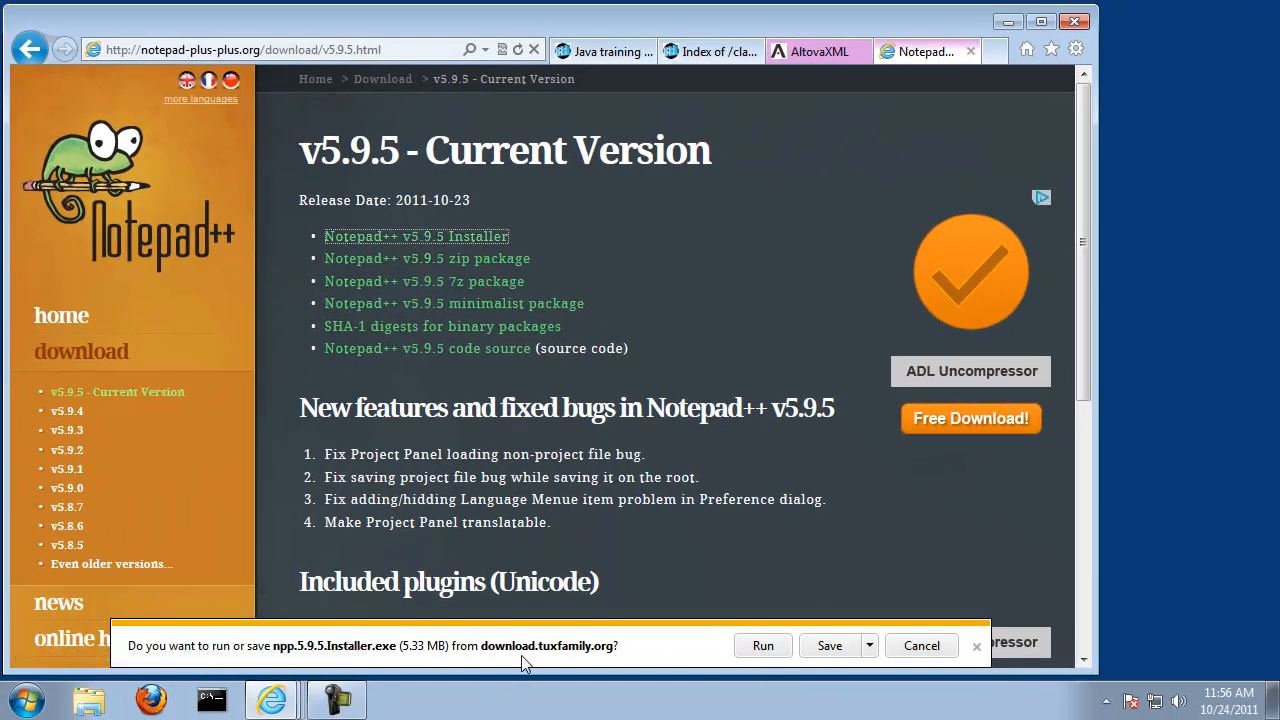
{"action": "left_click", "coordinate": [828, 652]}
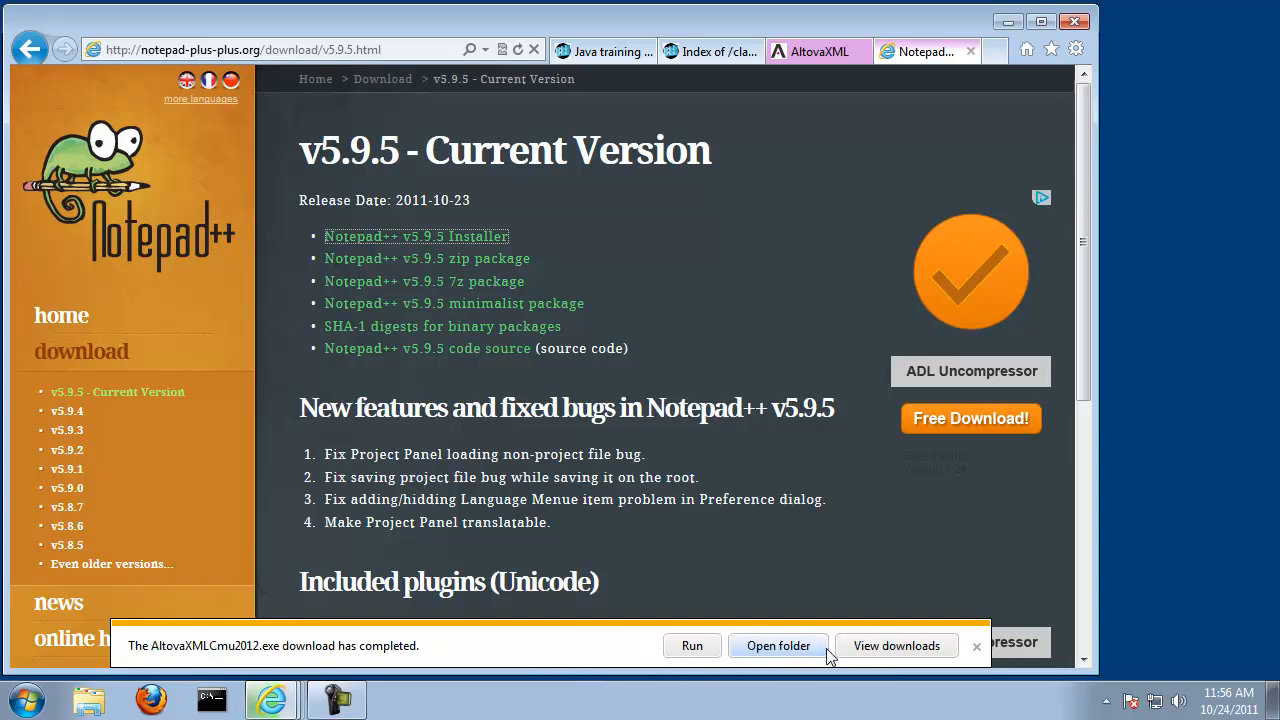
Step: Bring up the browser's list of downloads and run the AltovaXML installer from it
{"action": "left_click", "coordinate": [885, 648]}
{"action": "left_click", "coordinate": [415, 372]}
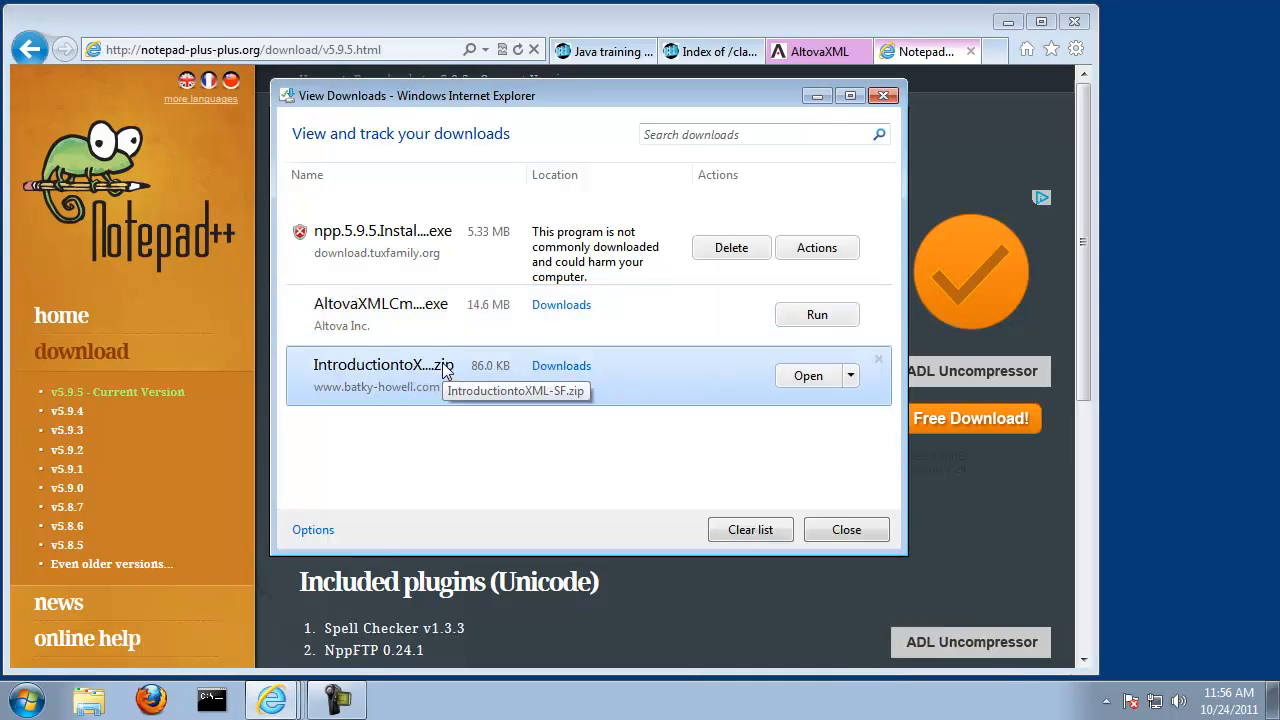
{"action": "left_click", "coordinate": [408, 313]}
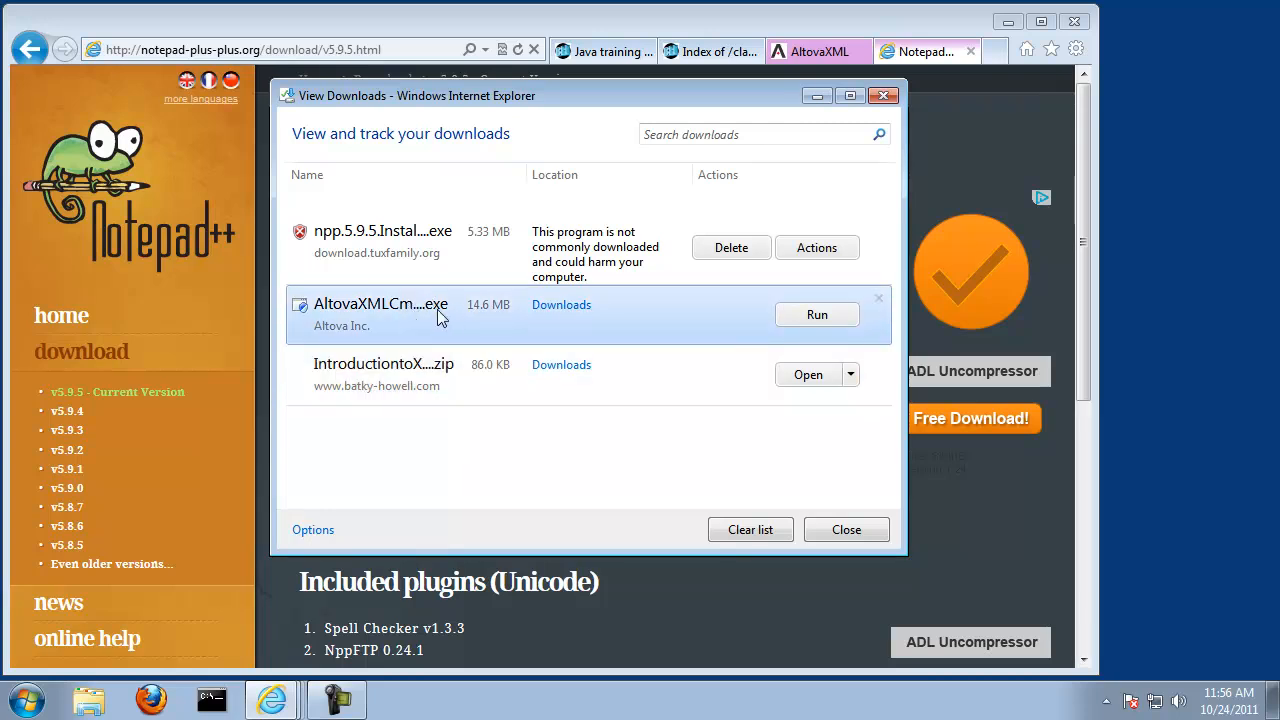
{"action": "left_click", "coordinate": [820, 317]}
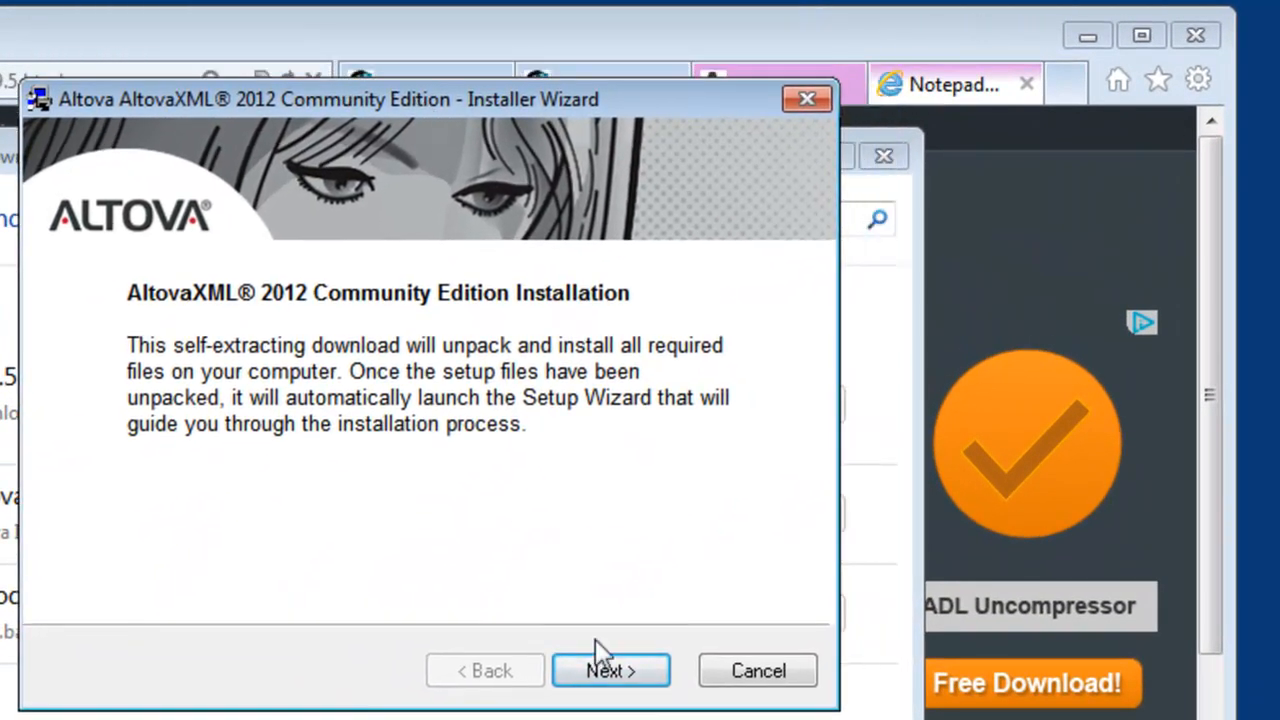
Step: Proceed through the AltovaXML 2012 Community Edition setup wizard's opening pages and accept the license agreement and privacy policy
{"action": "left_click", "coordinate": [660, 580]}
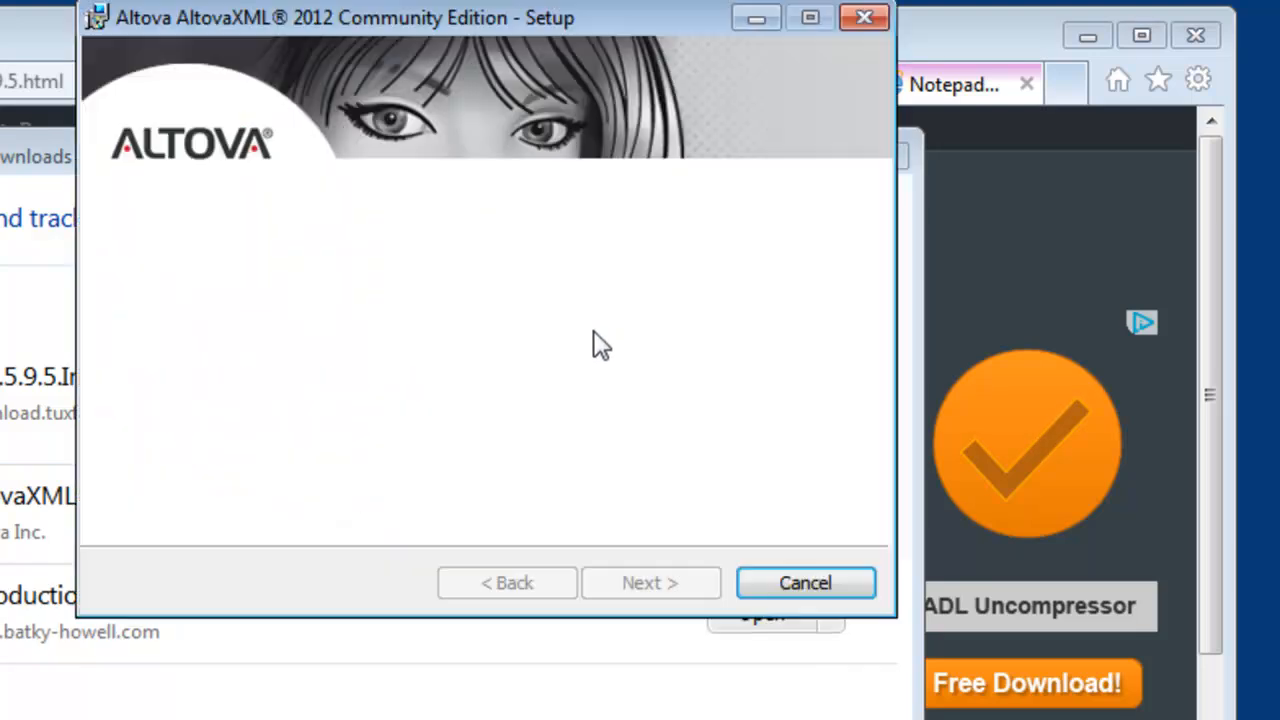
{"action": "left_click", "coordinate": [654, 582]}
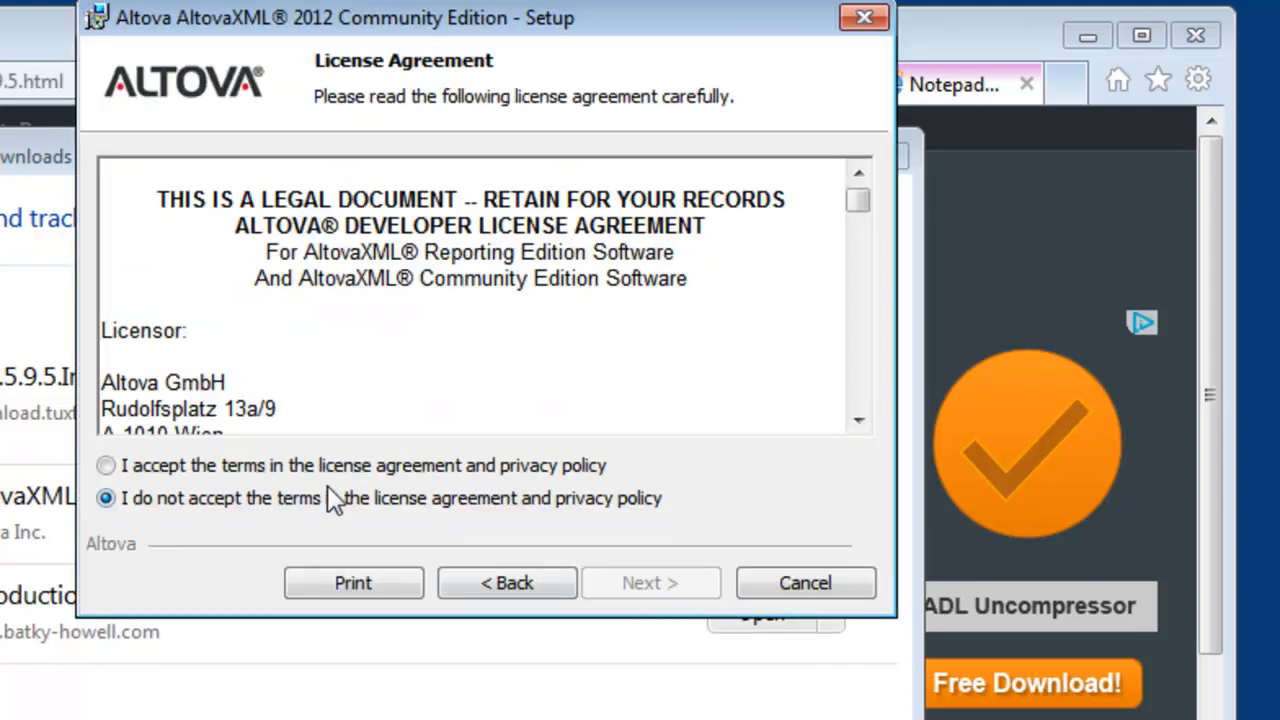
{"action": "left_click", "coordinate": [625, 583]}
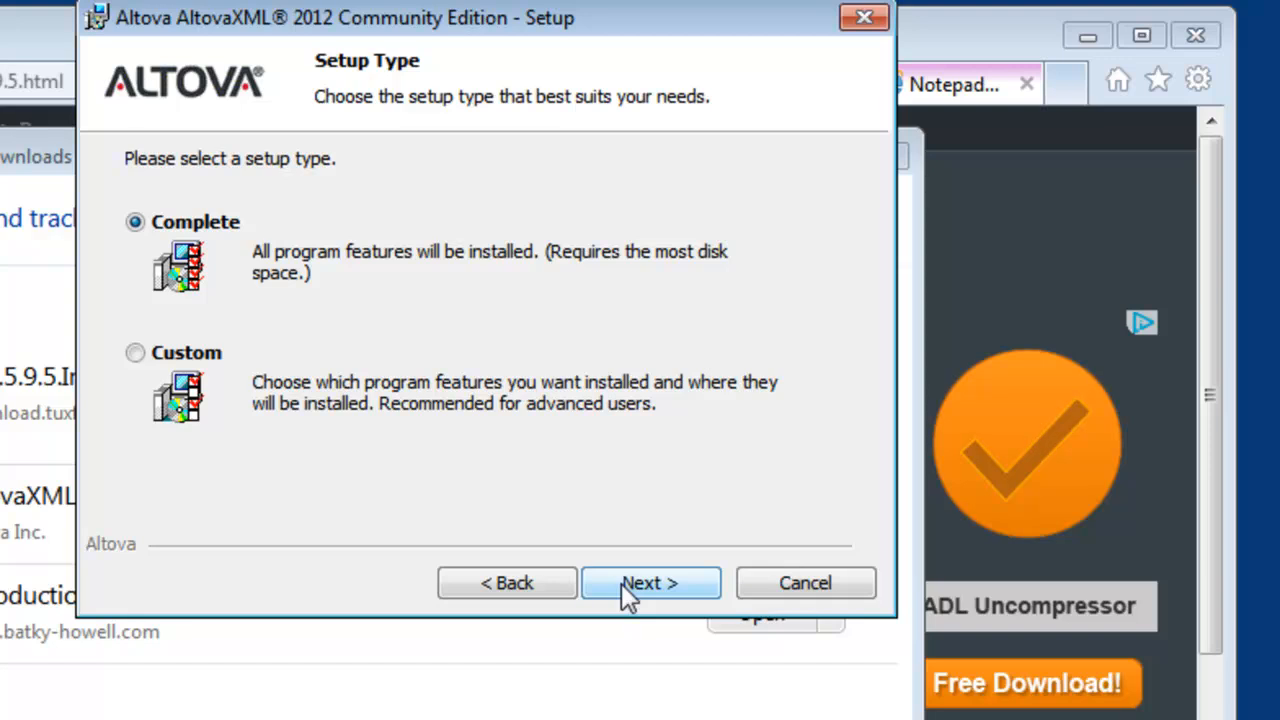
Step: Install AltovaXML 2012 Community Edition with the Complete setup type and close the finished setup wizard
{"action": "left_click", "coordinate": [624, 583]}
{"action": "left_click", "coordinate": [664, 585]}
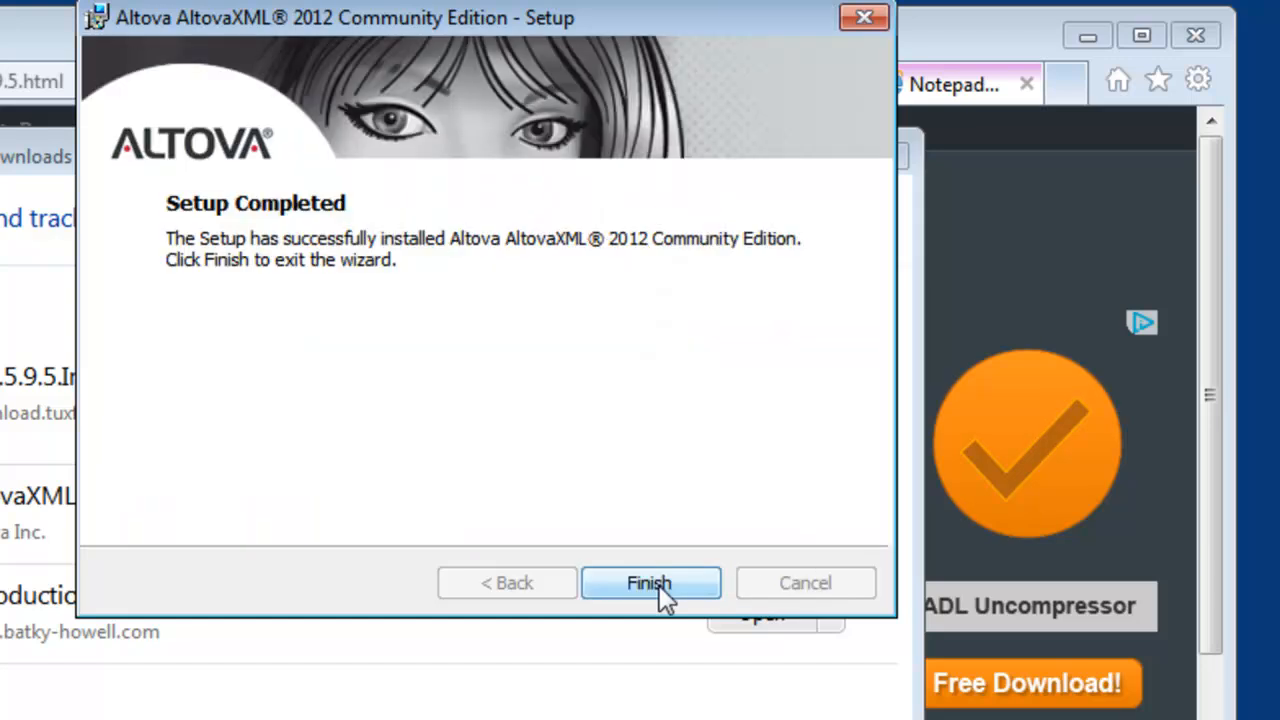
{"action": "left_click", "coordinate": [649, 583]}
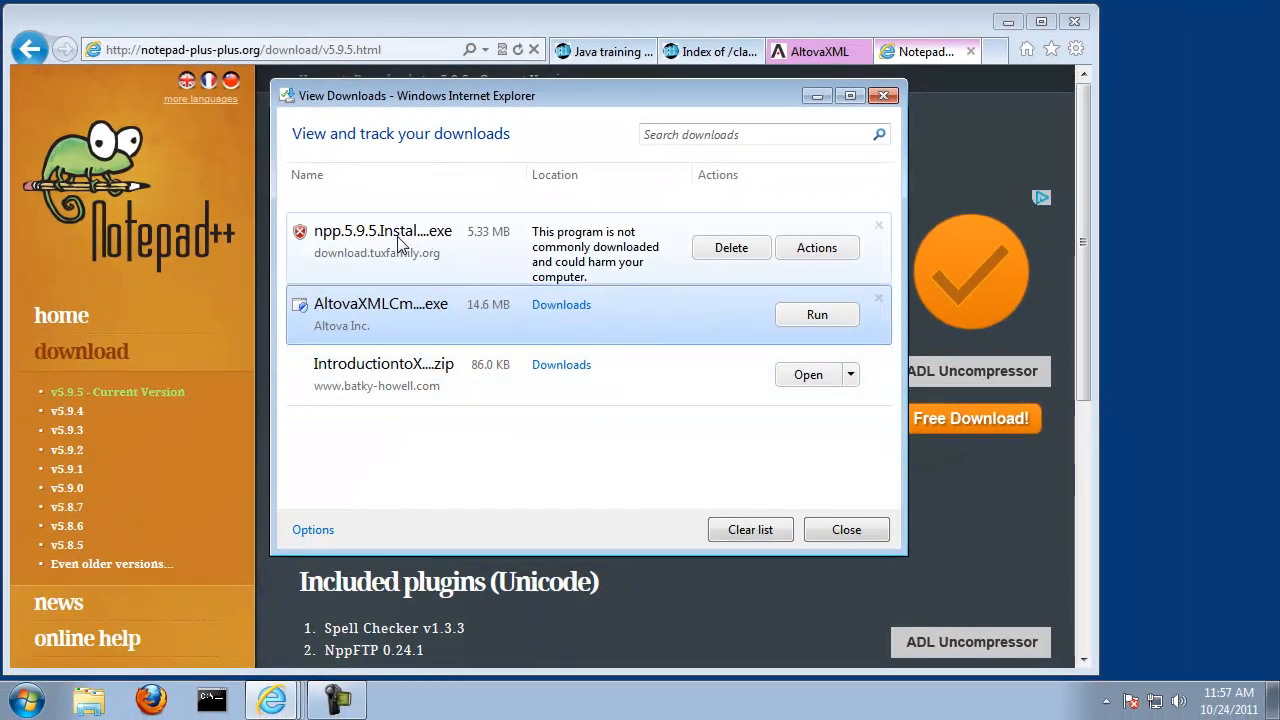
Step: Run the downloaded Notepad++ v5.9.5 installer from the downloads list, overriding the SmartScreen Filter block
{"action": "left_click", "coordinate": [468, 239]}
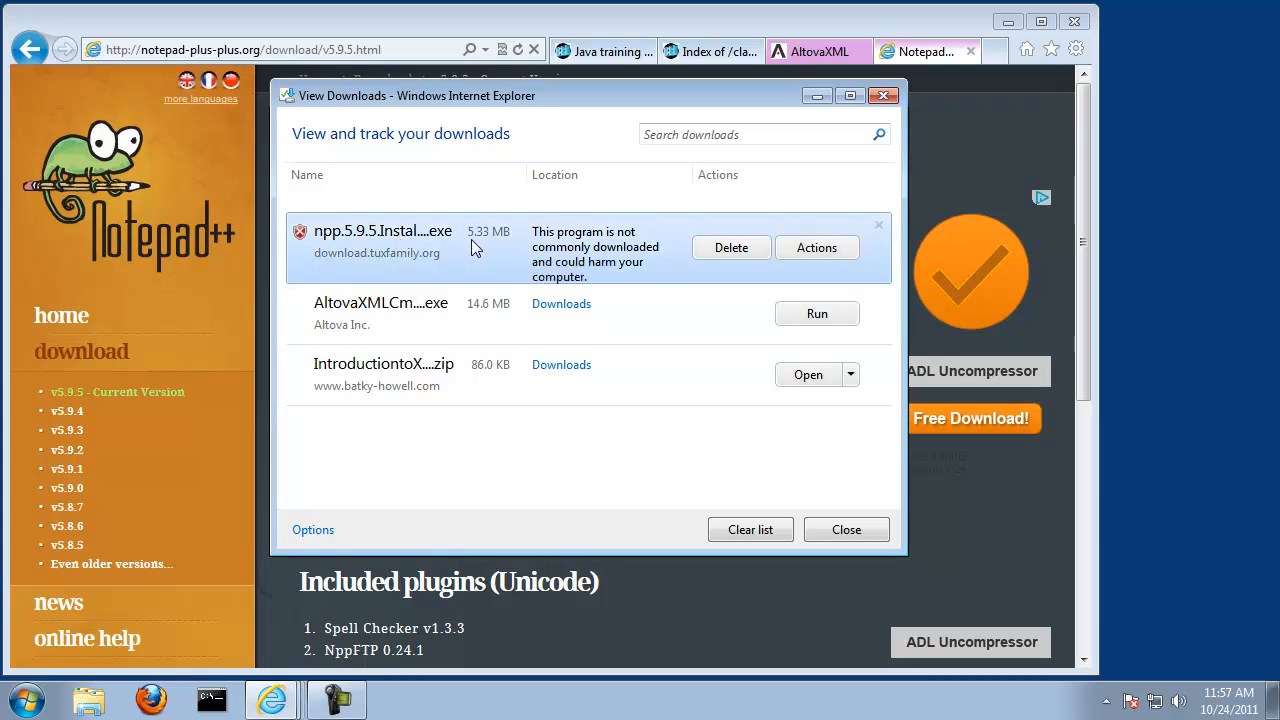
{"action": "left_click", "coordinate": [825, 251]}
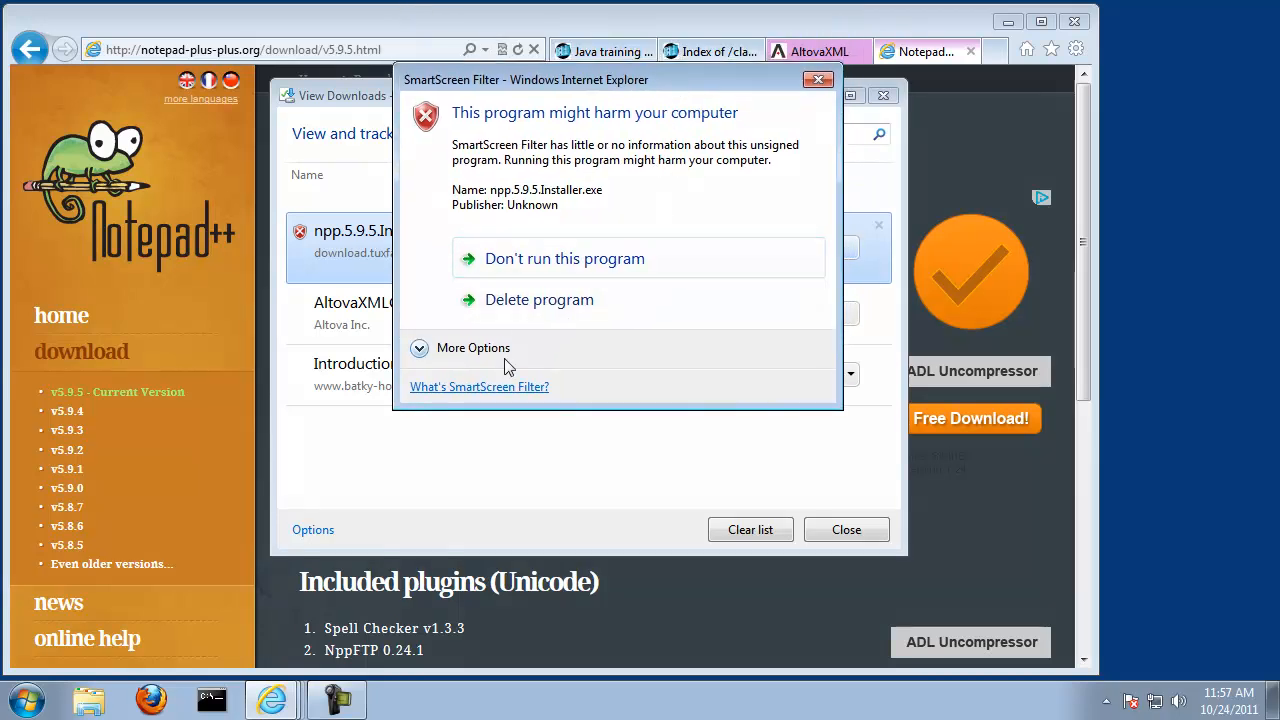
{"action": "left_click", "coordinate": [487, 352]}
{"action": "left_click", "coordinate": [551, 352]}
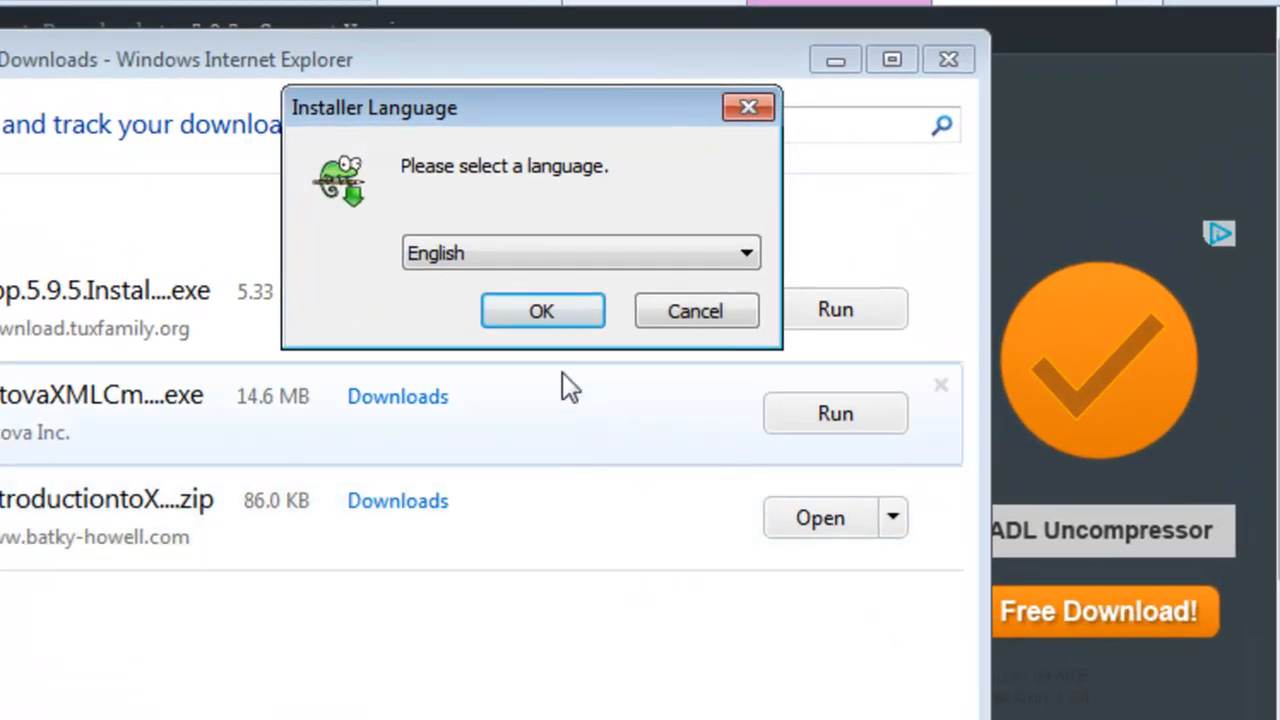
Step: Install Notepad++ v5.9.5 in English with the default folder, components and options, and finish setup without launching the program
{"action": "left_click", "coordinate": [639, 239]}
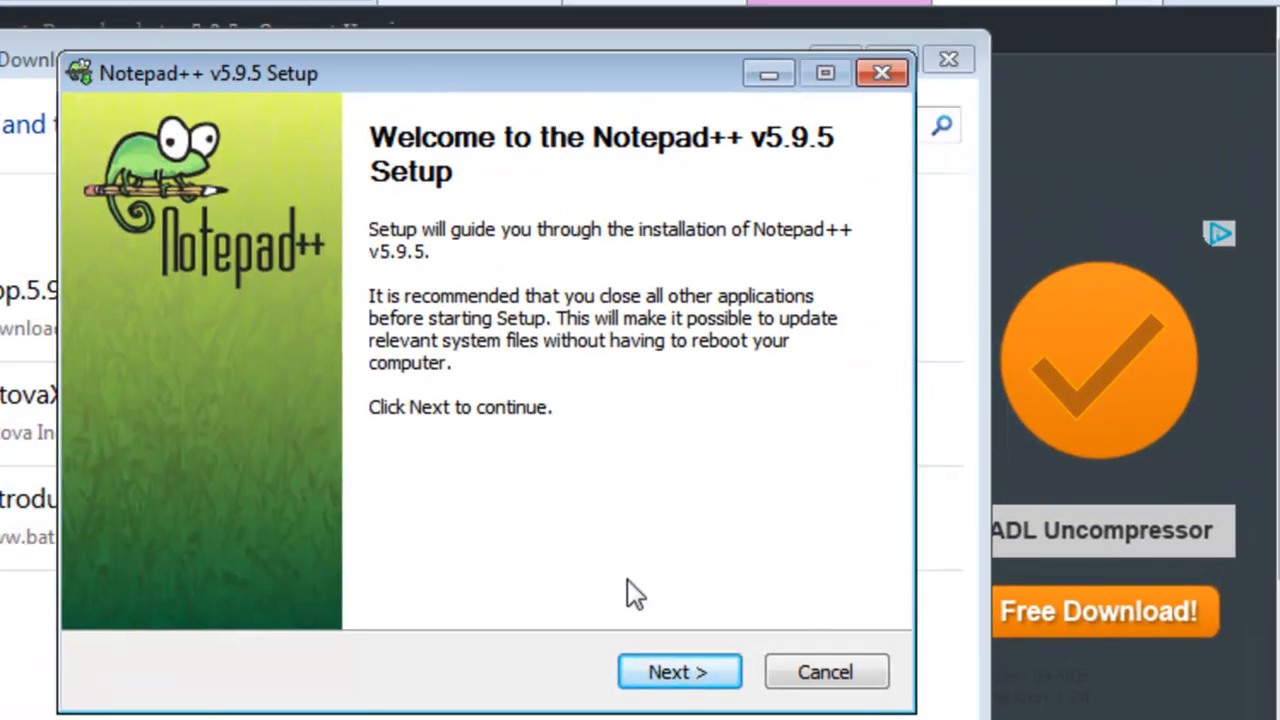
{"action": "left_click", "coordinate": [680, 684]}
{"action": "left_click", "coordinate": [686, 684]}
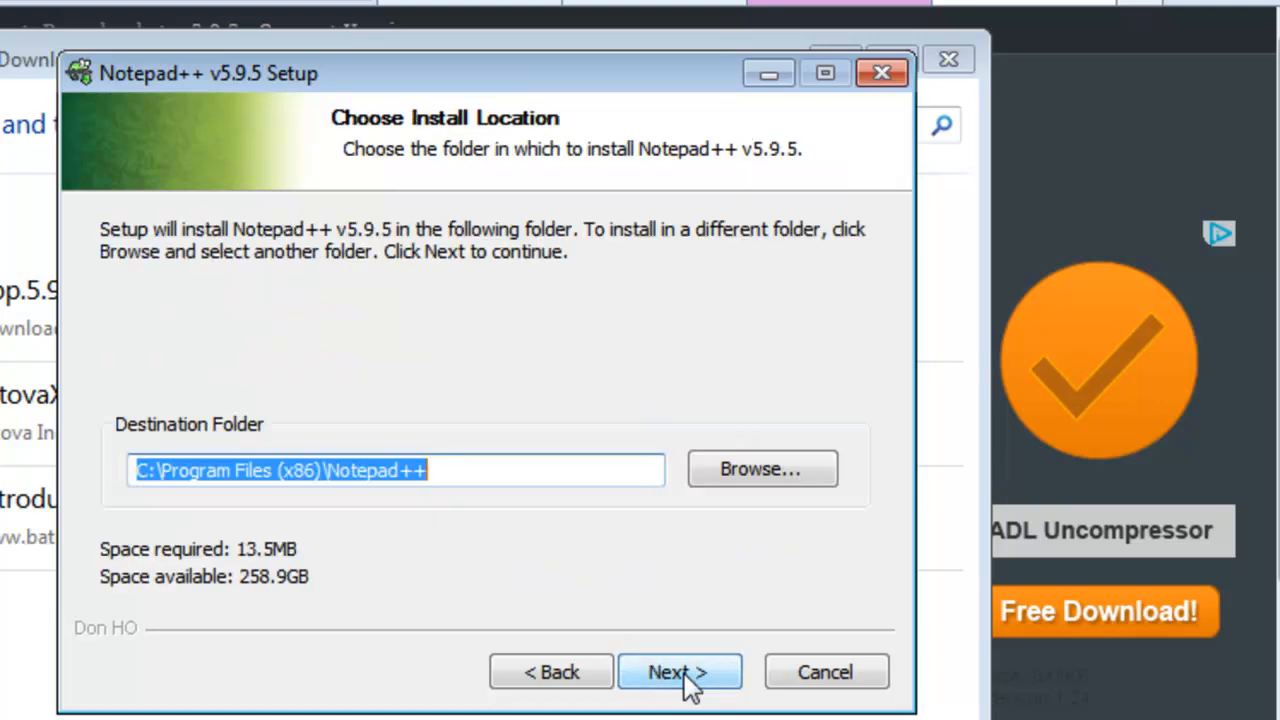
{"action": "left_click", "coordinate": [680, 673]}
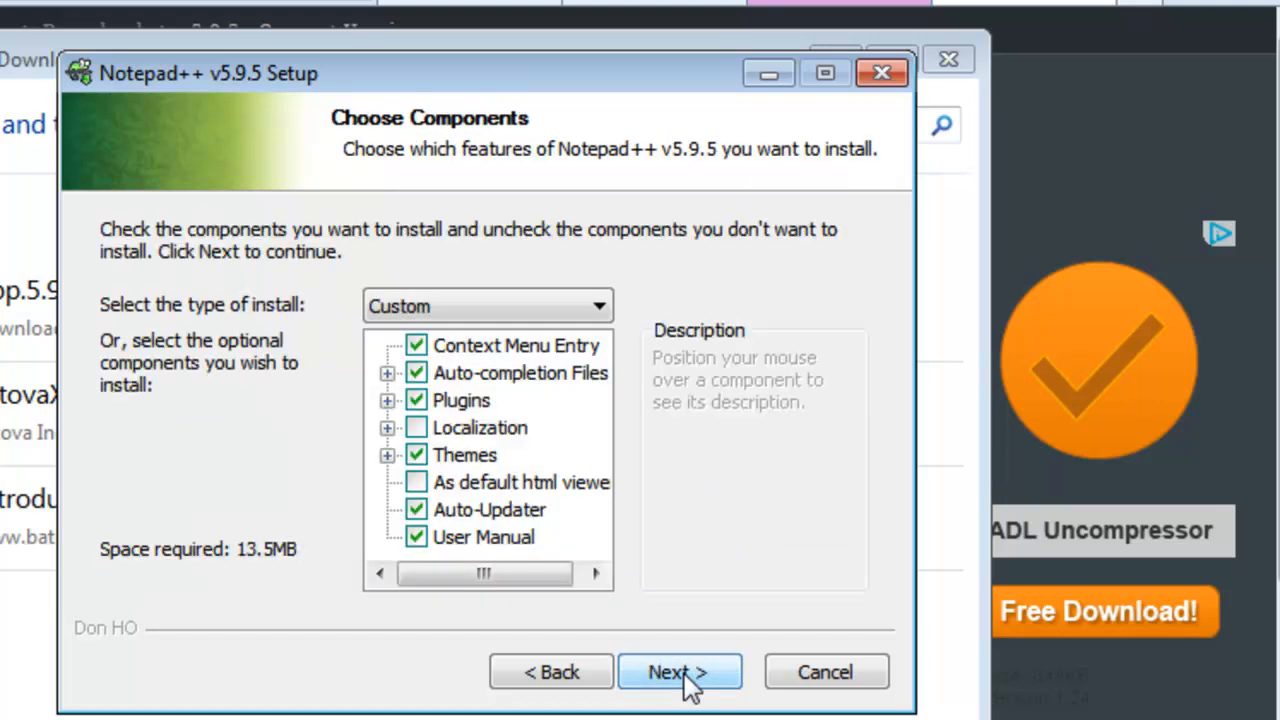
{"action": "left_click", "coordinate": [684, 675]}
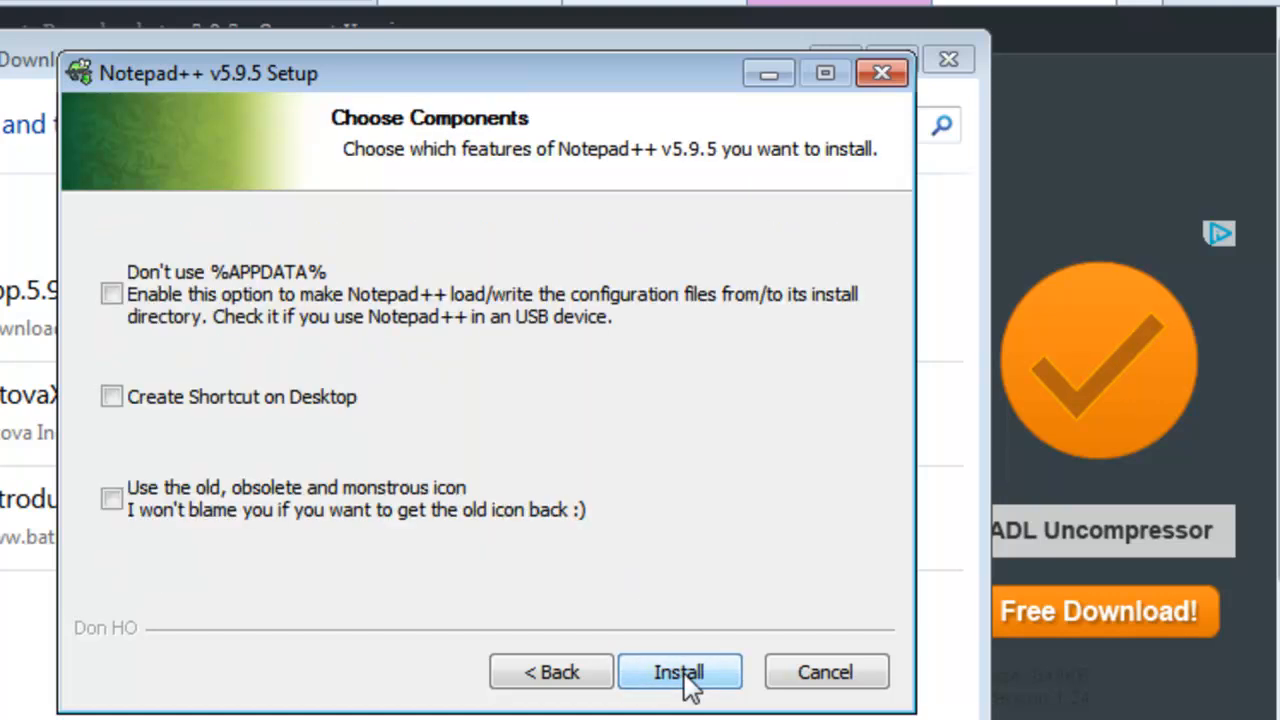
{"action": "left_click", "coordinate": [680, 673]}
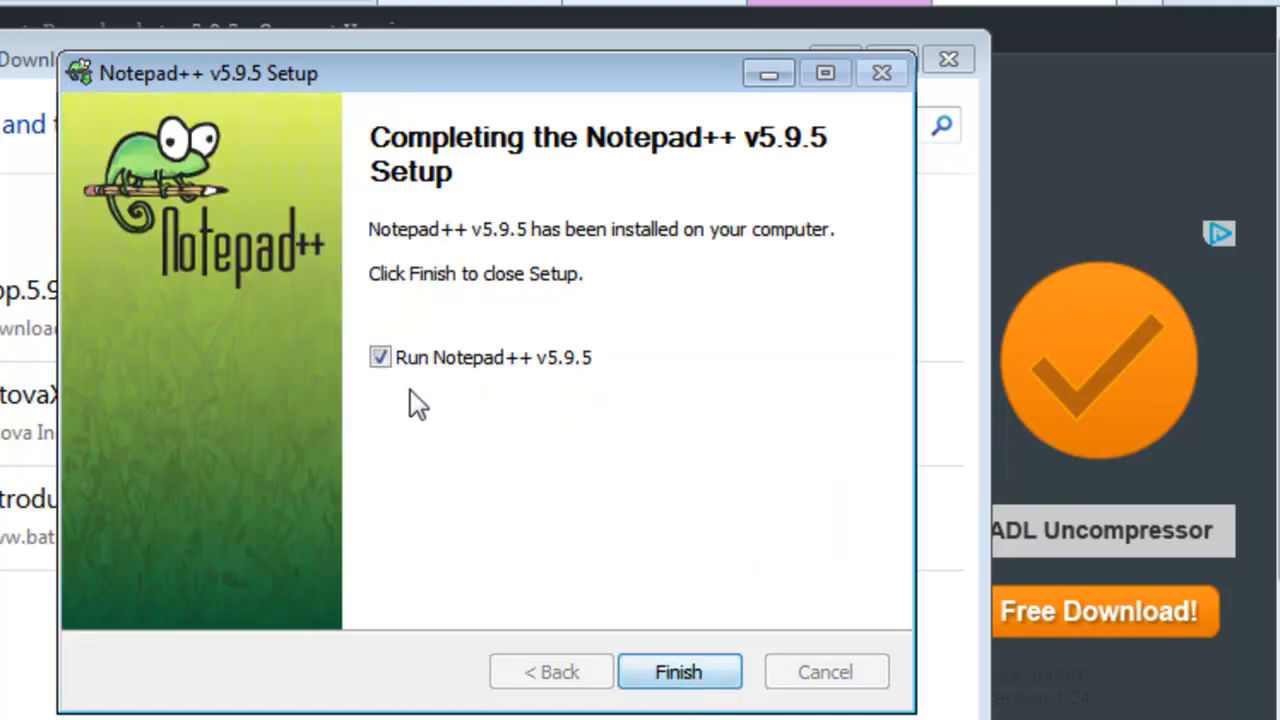
{"action": "left_click", "coordinate": [381, 359]}
{"action": "left_click", "coordinate": [668, 676]}
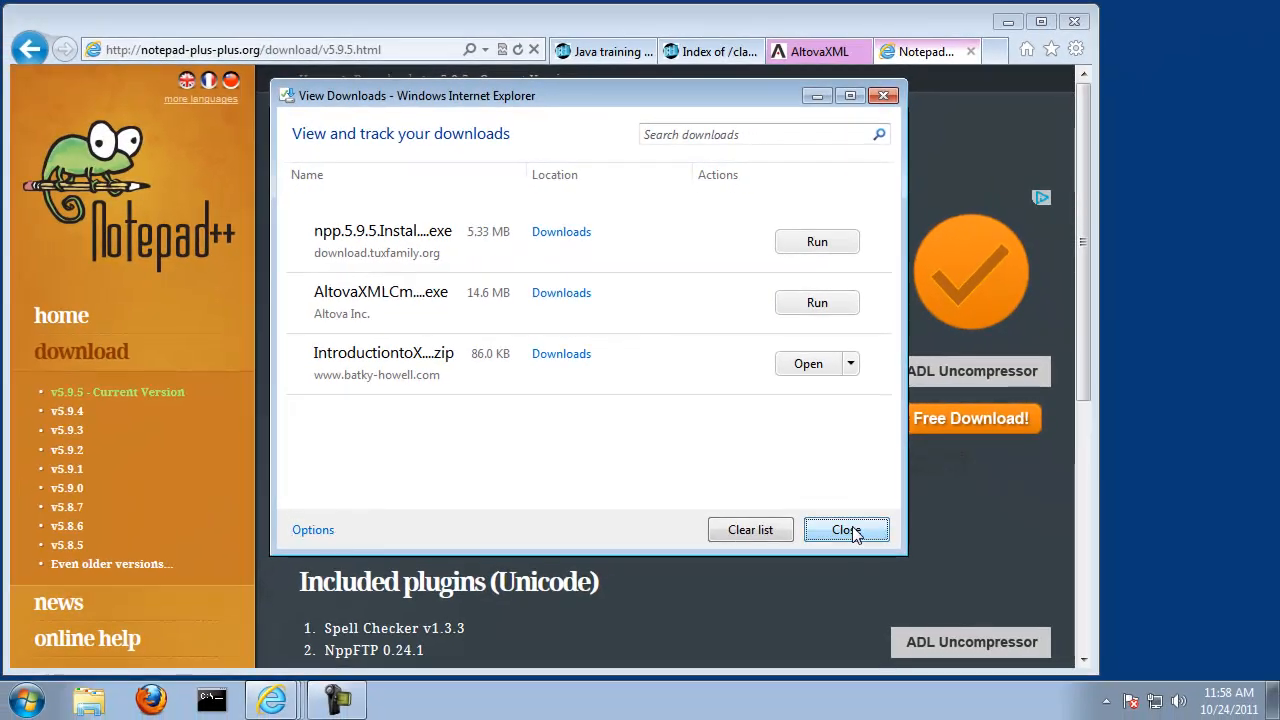
Step: Dismiss the downloads list and close the browser with all its tabs
{"action": "left_click", "coordinate": [851, 527]}
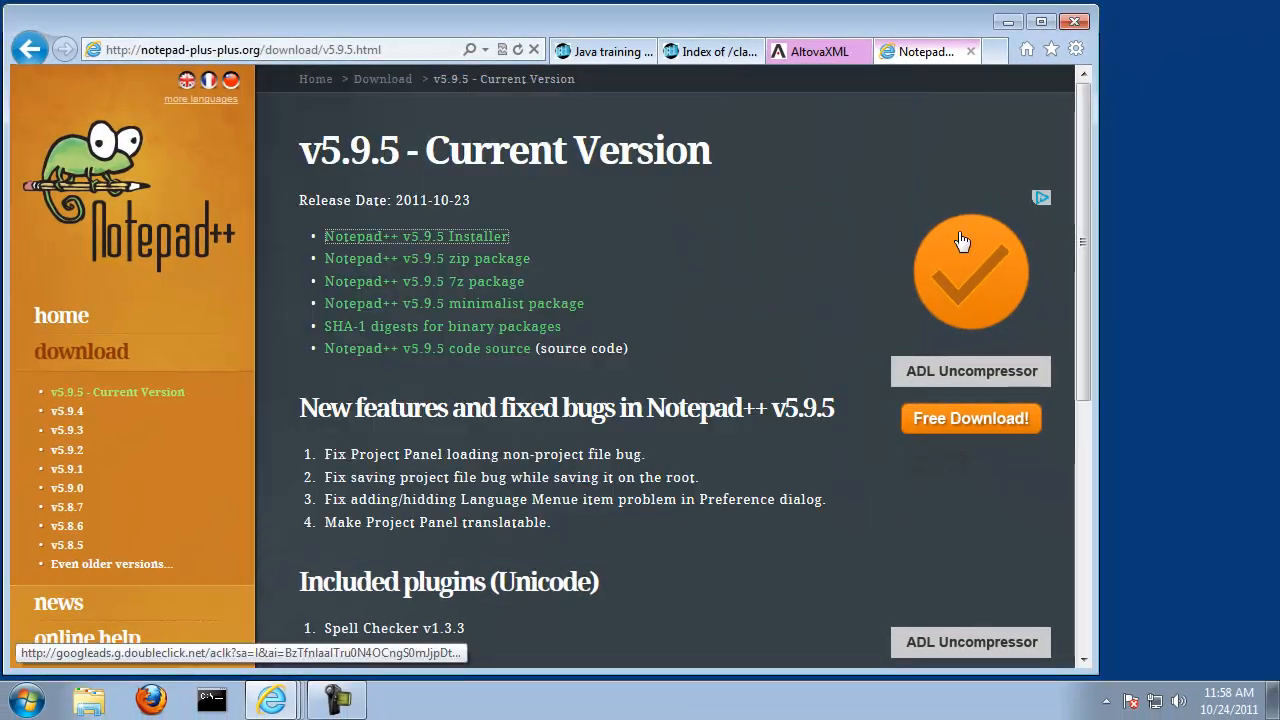
{"action": "left_click", "coordinate": [1076, 23]}
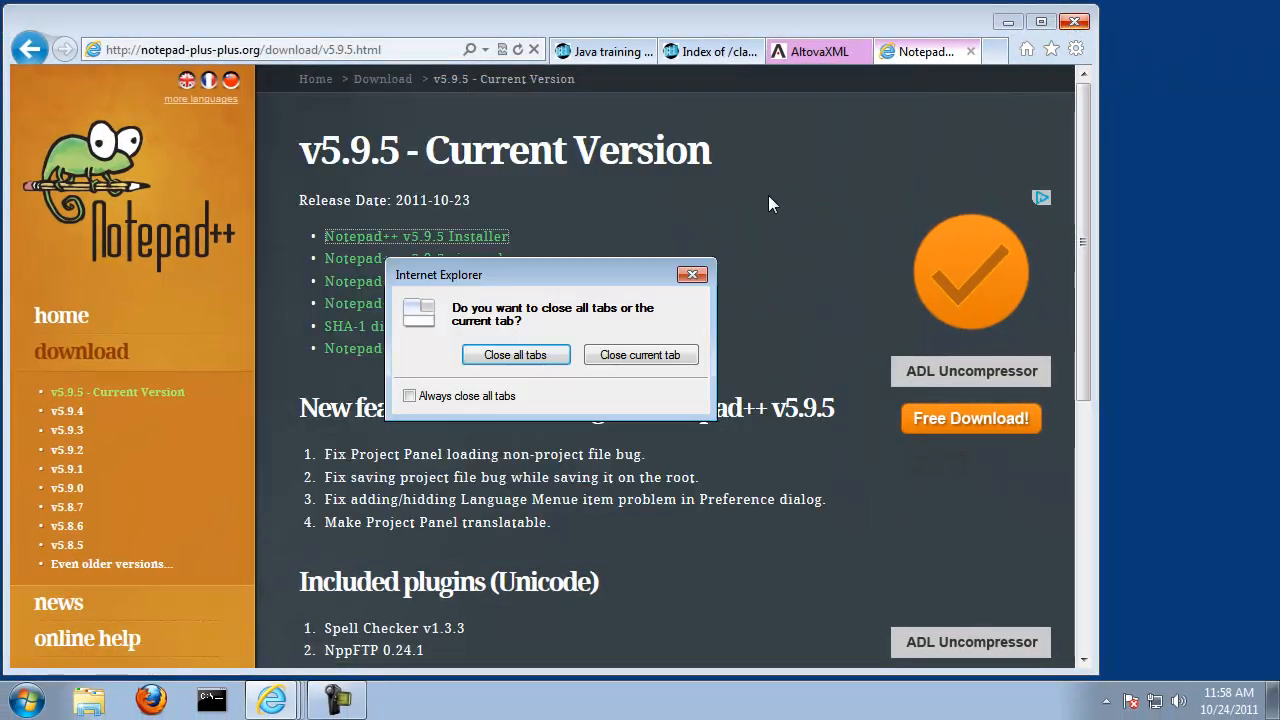
{"action": "left_click", "coordinate": [521, 354]}
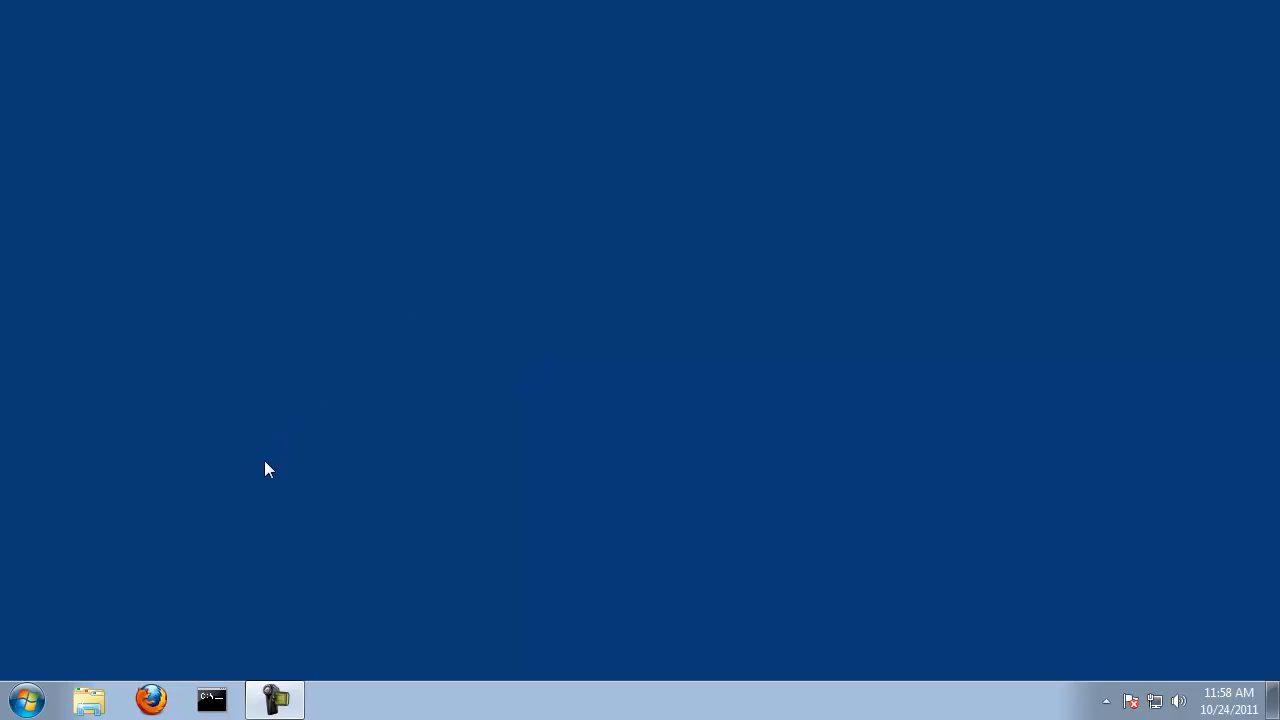
Step: Open the Windows Control Panel and go to the System page under System and Security
{"action": "left_click", "coordinate": [27, 700]}
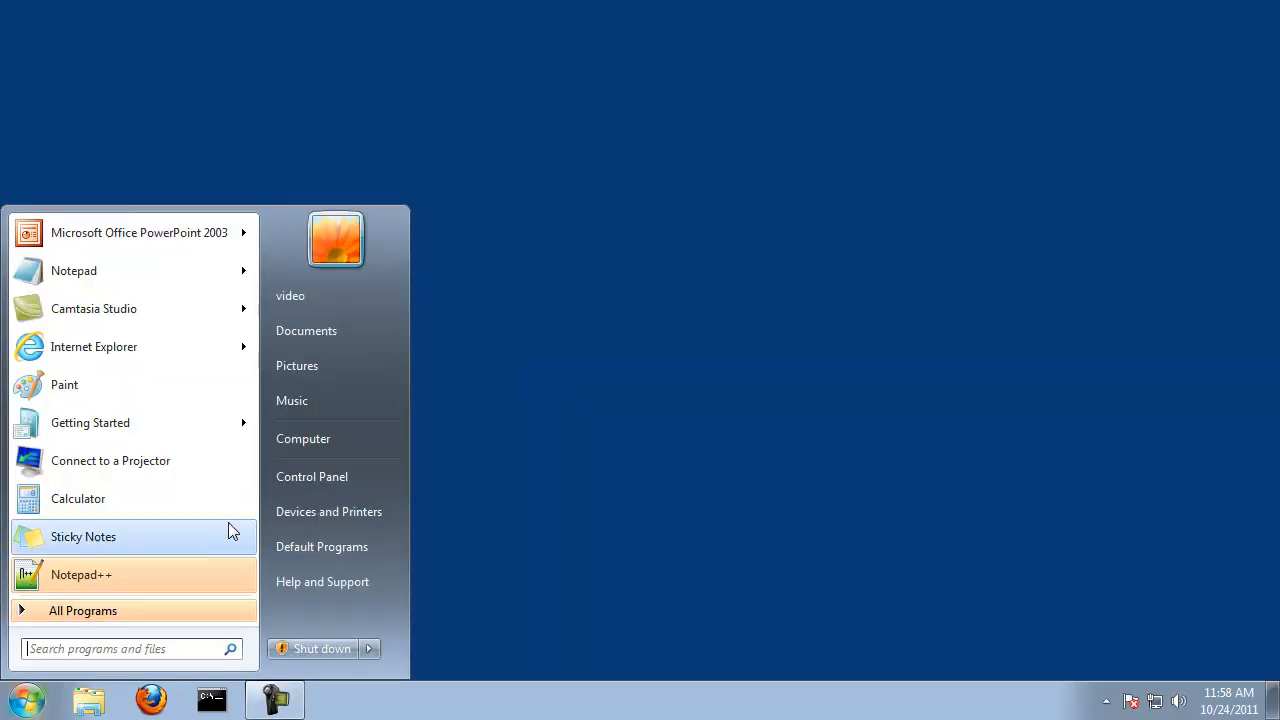
{"action": "left_click", "coordinate": [294, 480]}
{"action": "left_click_drag", "start_coordinate": [516, 0], "coordinate": [380, 57]}
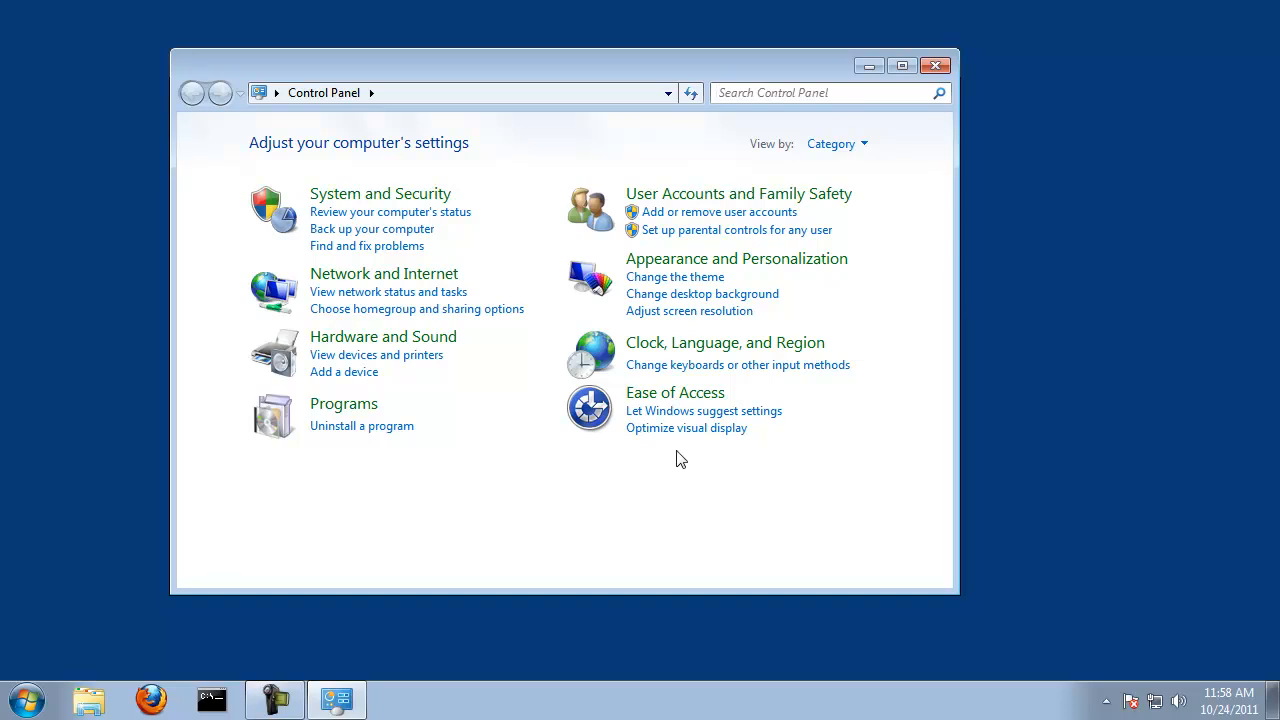
{"action": "left_click", "coordinate": [380, 193]}
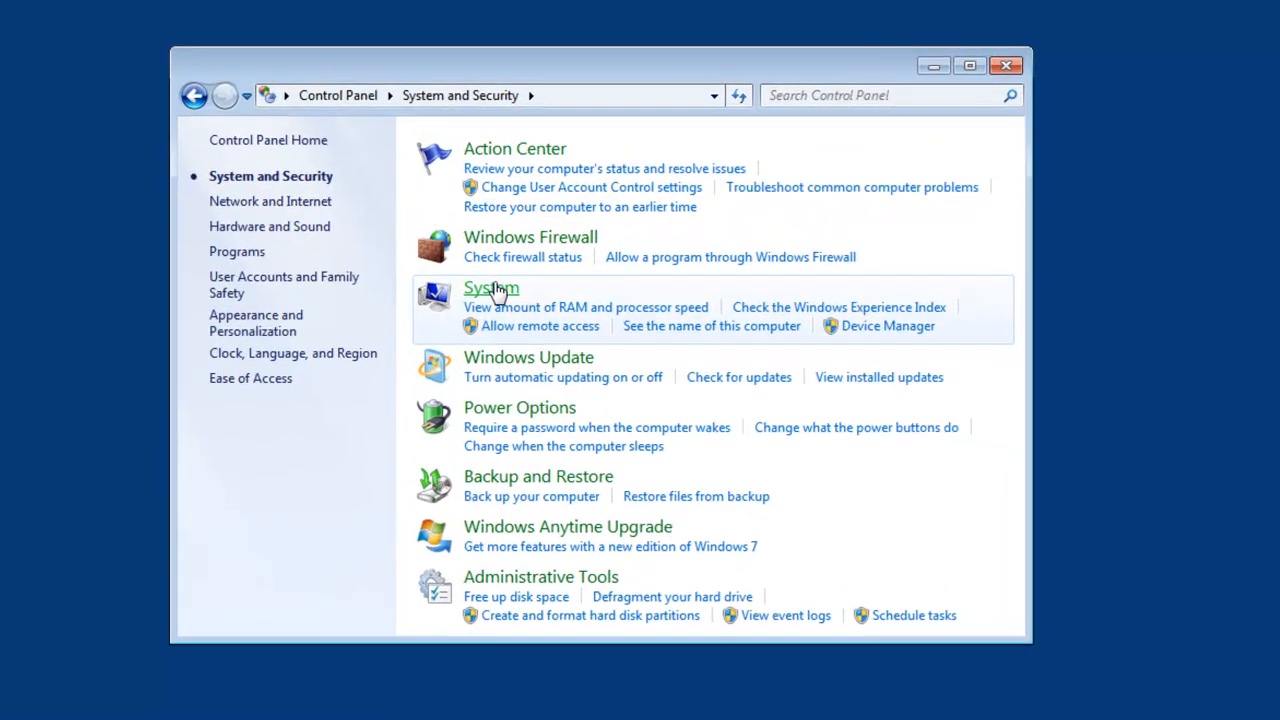
{"action": "left_click", "coordinate": [468, 272]}
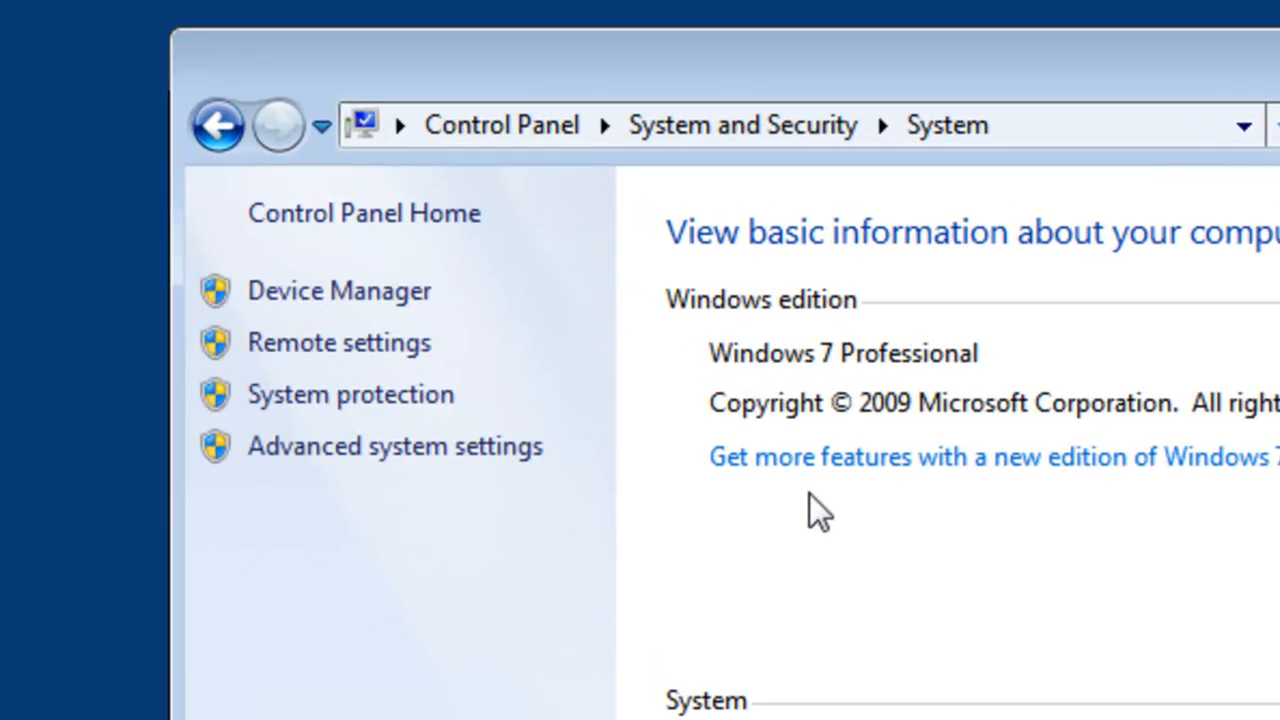
Step: Open the advanced system settings and bring up the Environment Variables dialog
{"action": "left_click", "coordinate": [421, 455]}
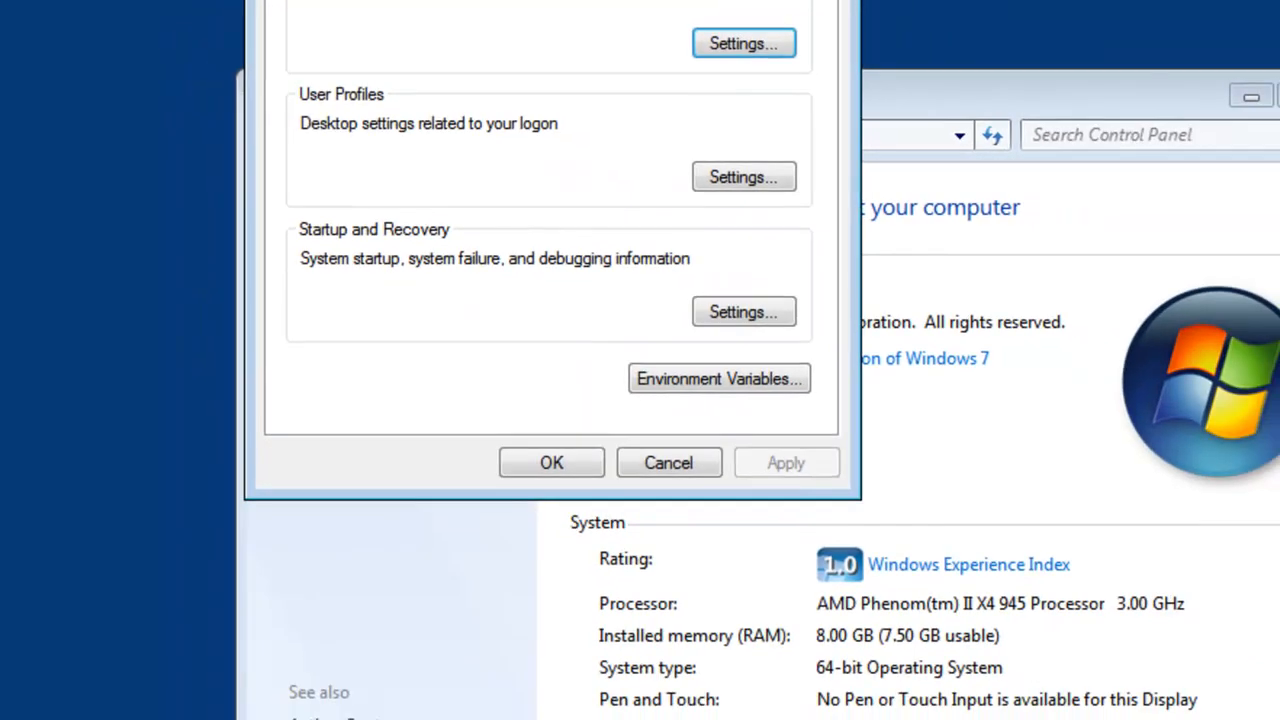
{"action": "left_click_drag", "start_coordinate": [596, 0], "coordinate": [483, 39]}
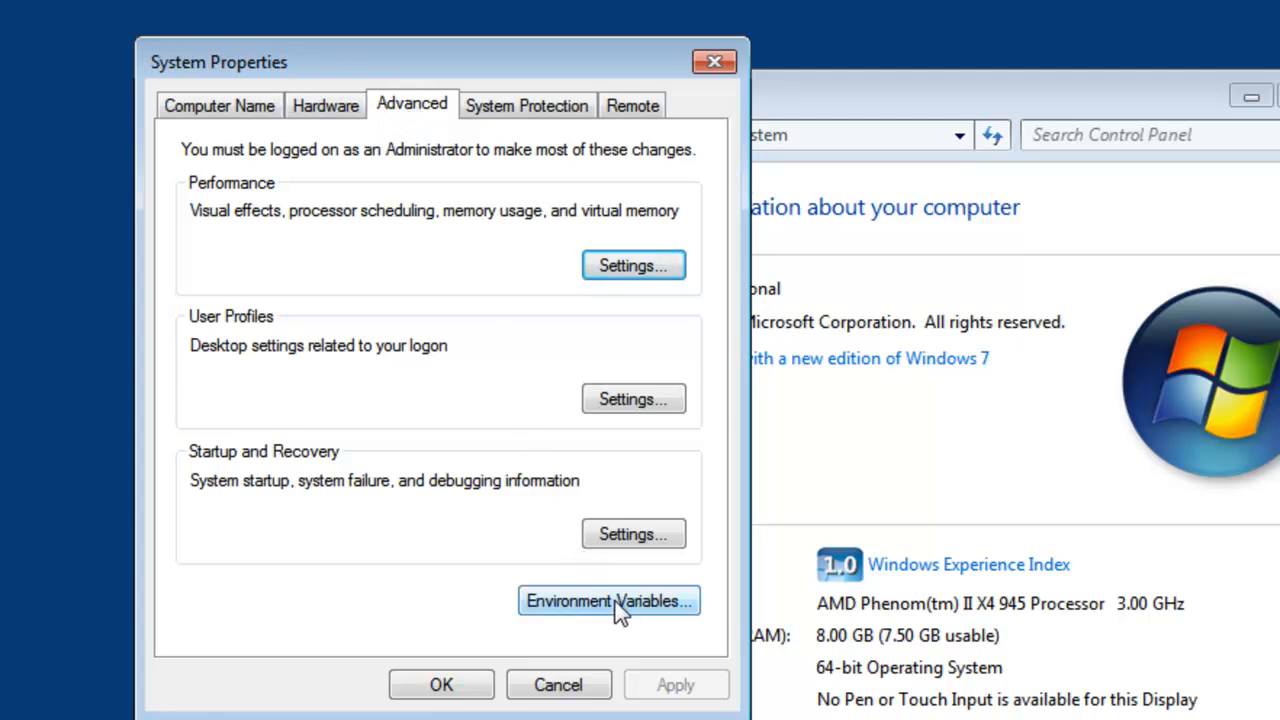
{"action": "left_click", "coordinate": [213, 105]}
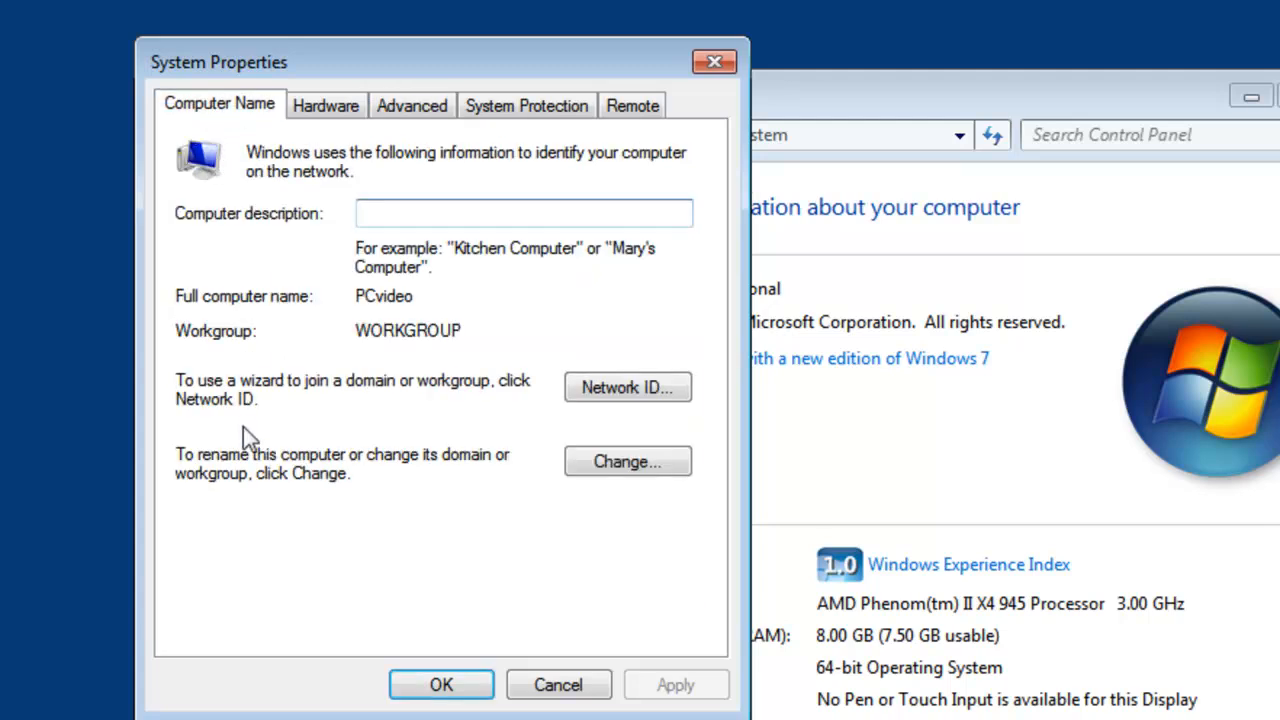
{"action": "left_click", "coordinate": [413, 108]}
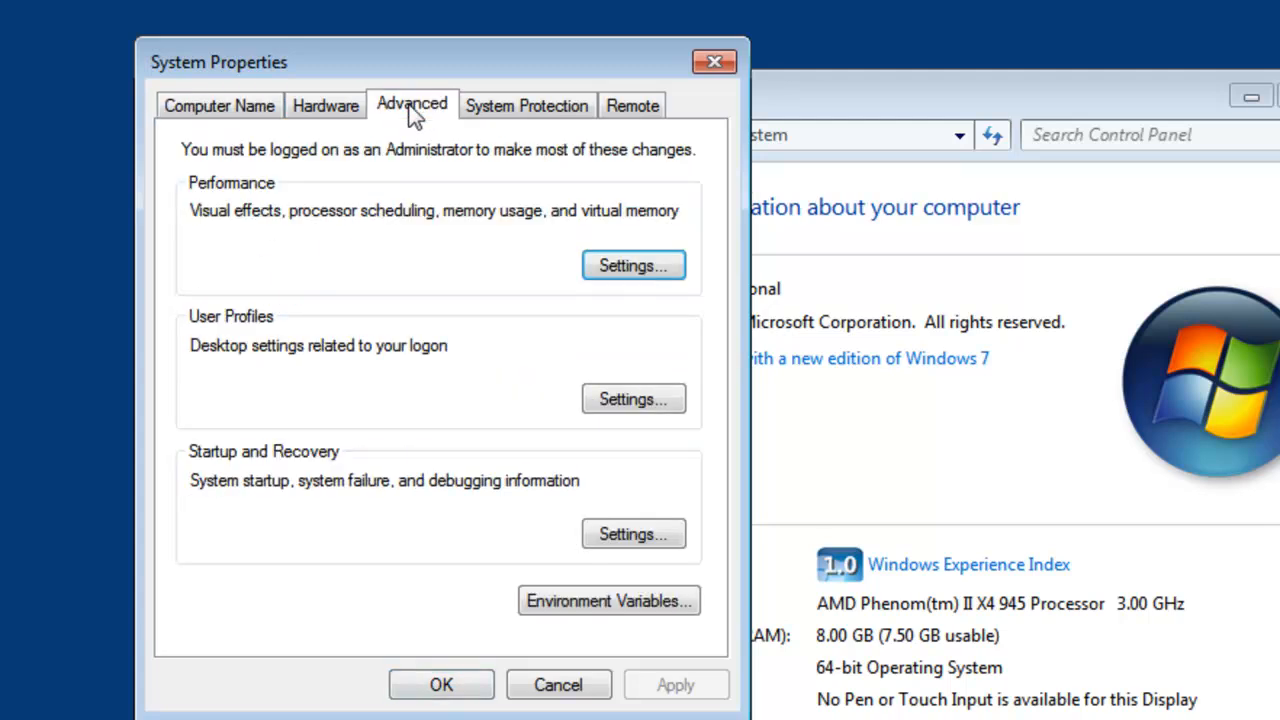
{"action": "left_click", "coordinate": [609, 603]}
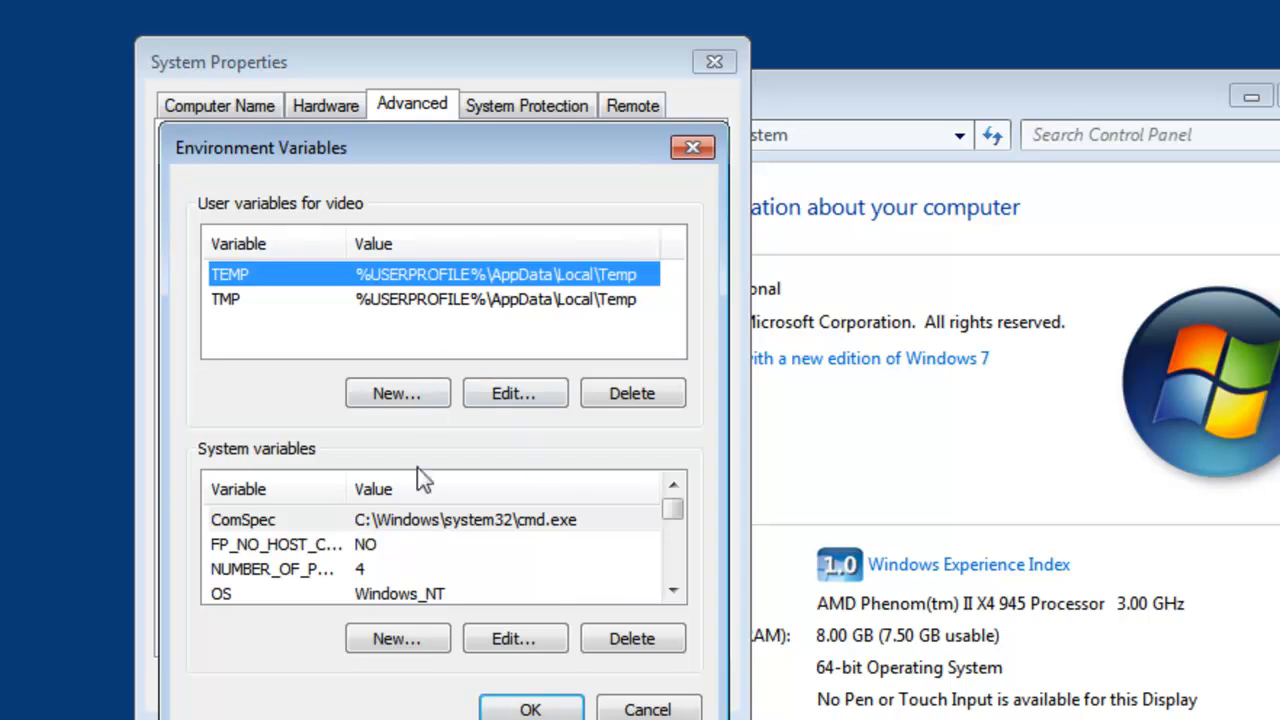
Step: Edit the Path system variable and append a semicolon to the end of its value
{"action": "left_click", "coordinate": [673, 590]}
{"action": "double_click", "coordinate": [673, 590]}
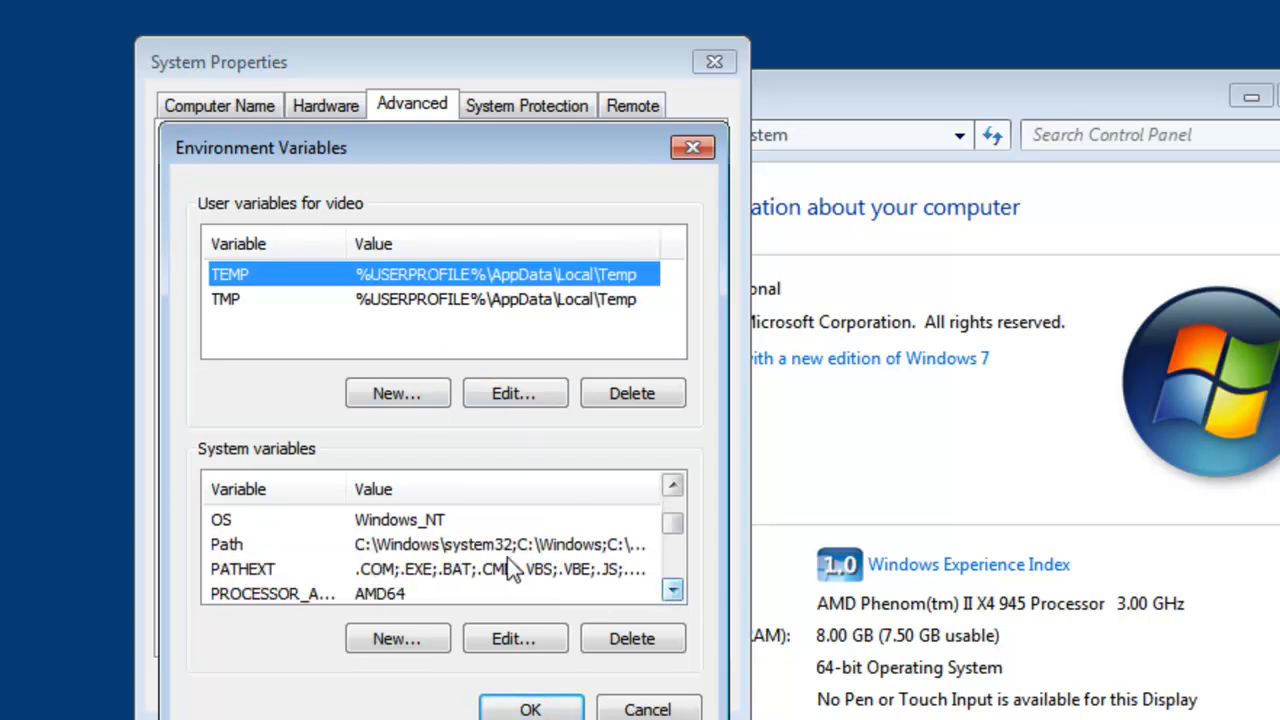
{"action": "left_click", "coordinate": [515, 550]}
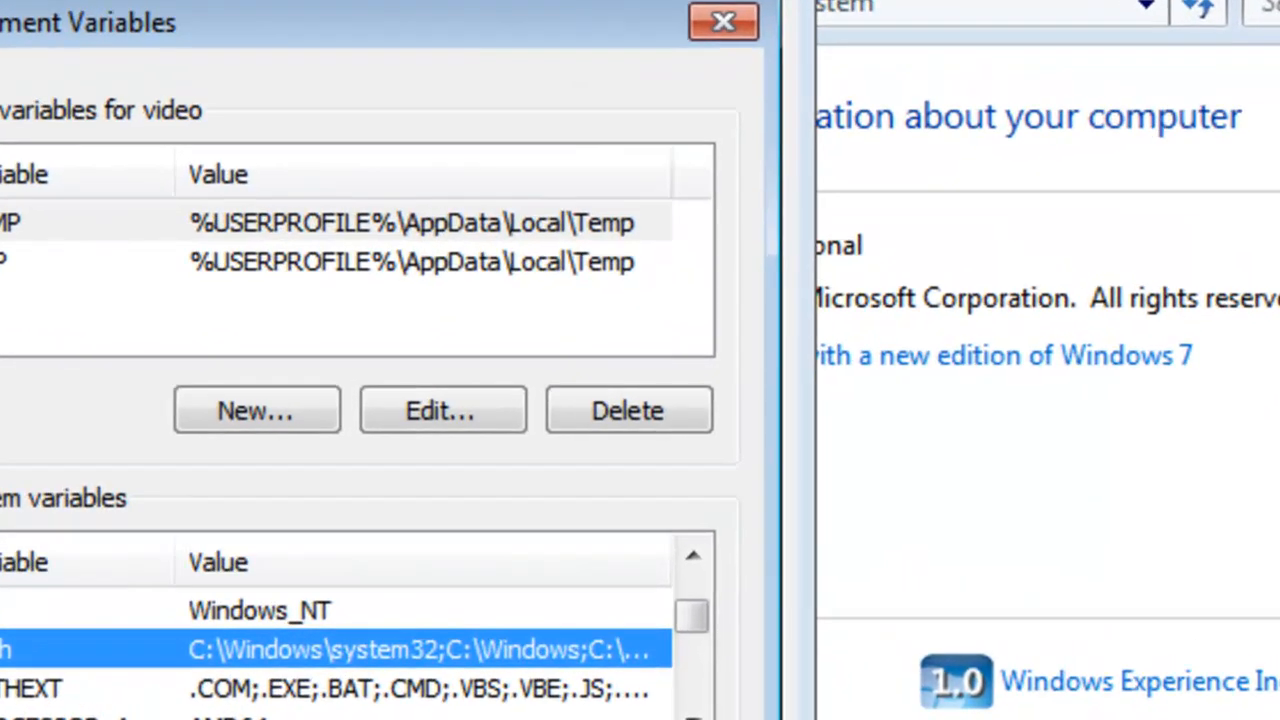
{"action": "left_click", "coordinate": [443, 719]}
{"action": "left_click", "coordinate": [478, 316]}
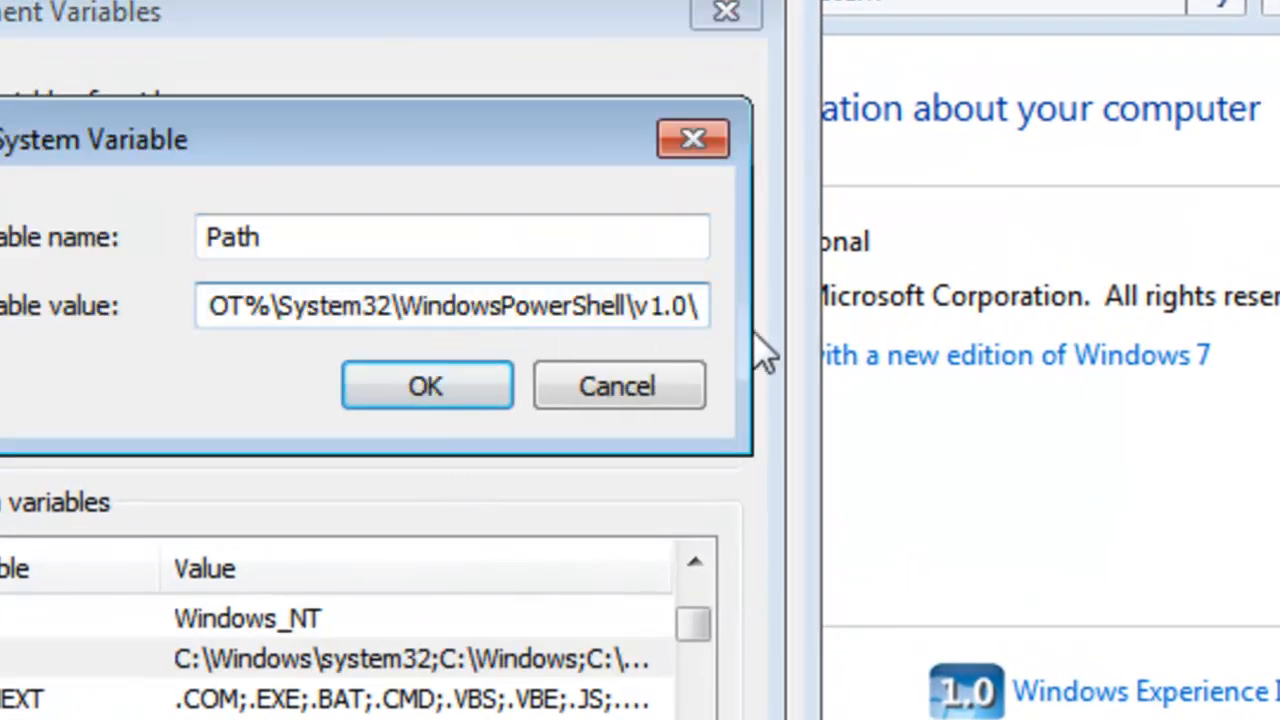
{"action": "key", "text": "Right"}
{"action": "key", "text": "Right"}
{"action": "key", "text": "Right"}
{"action": "key", "text": "Right"}
{"action": "key", "text": "Right"}
{"action": "key", "text": "Right"}
{"action": "key", "text": "Right"}
{"action": "key", "text": "Right"}
{"action": "key", "text": "Right"}
{"action": "key", "text": "Right"}
{"action": "key", "text": "Right"}
{"action": "key", "text": "Right"}
{"action": "key", "text": "Right"}
{"action": "key", "text": "Right"}
{"action": "key", "text": "Right"}
{"action": "key", "text": "Right"}
{"action": "key", "text": "Right"}
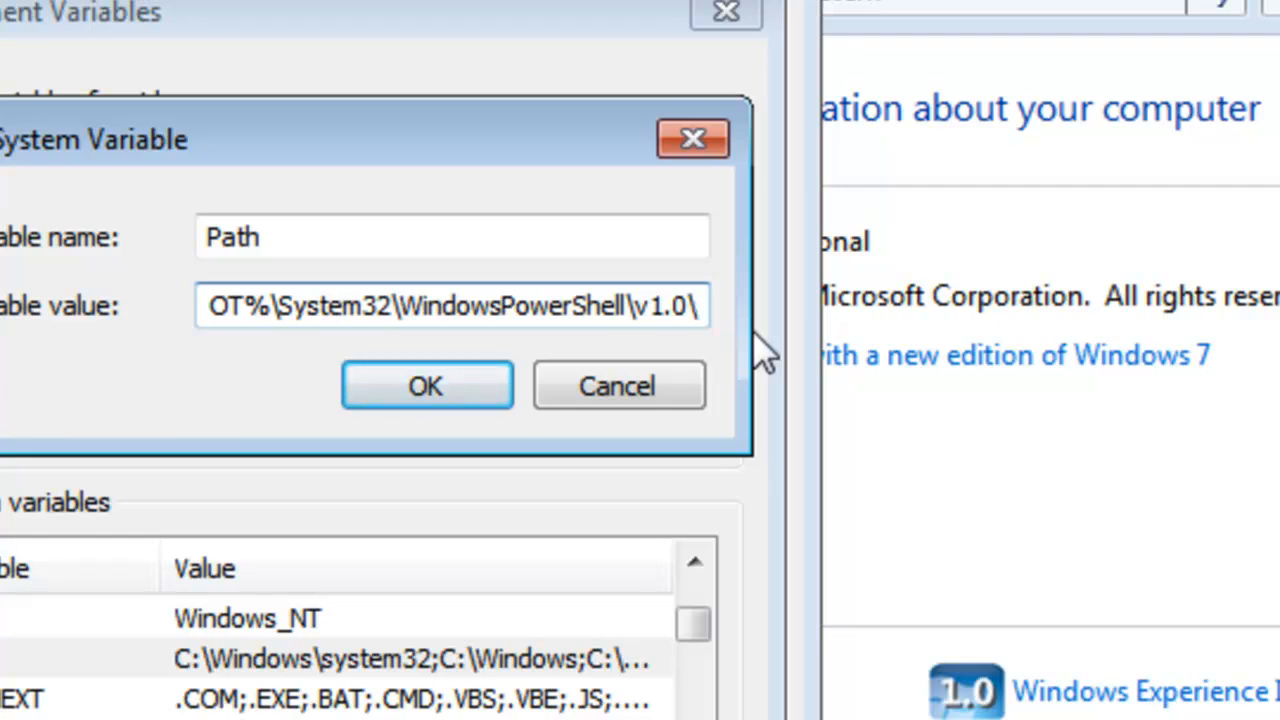
{"action": "type", "text": ";"}
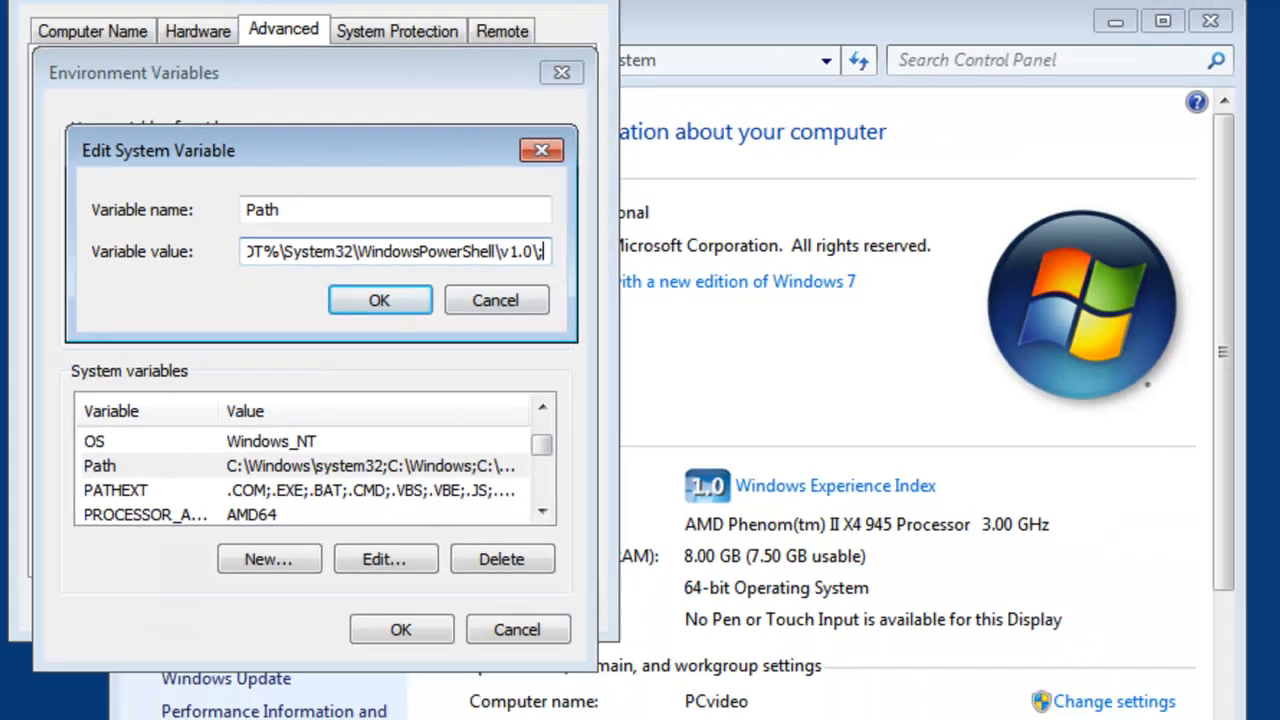
Step: Browse in Windows Explorer to the folder C:\Program Files (x86)\Altova\AltovaXML2012
{"action": "left_click", "coordinate": [88, 698]}
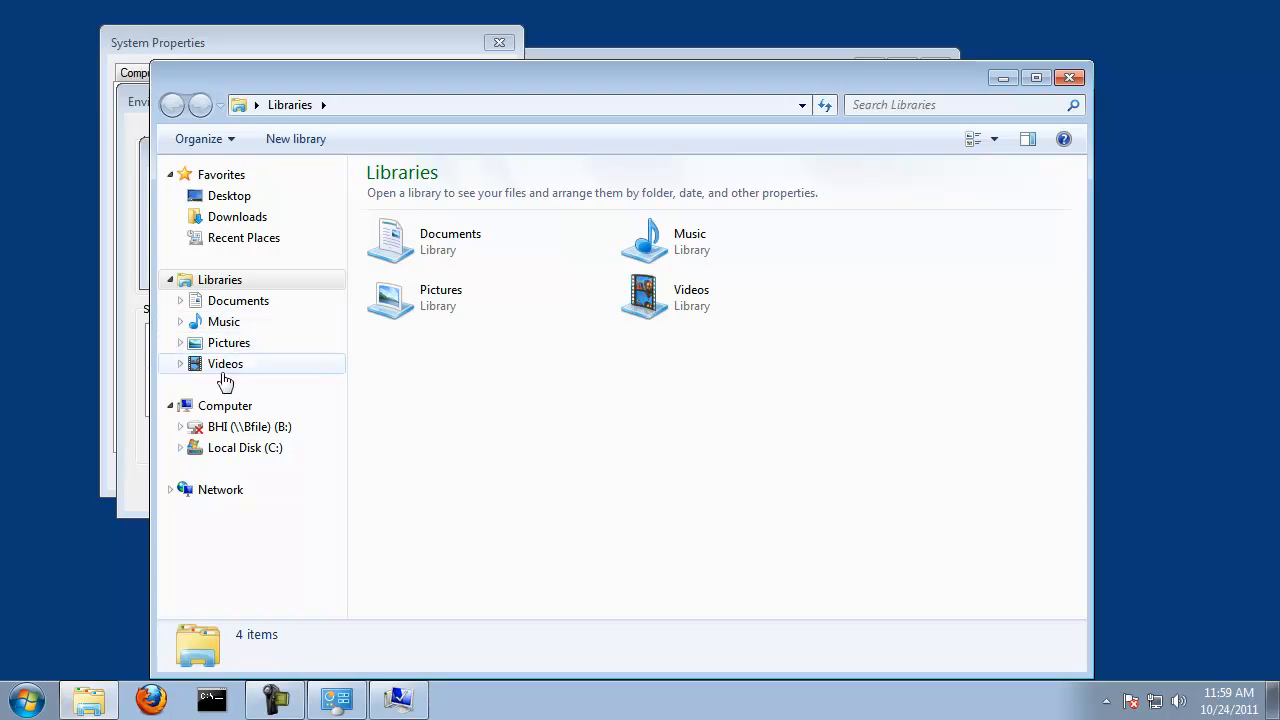
{"action": "left_click", "coordinate": [241, 448]}
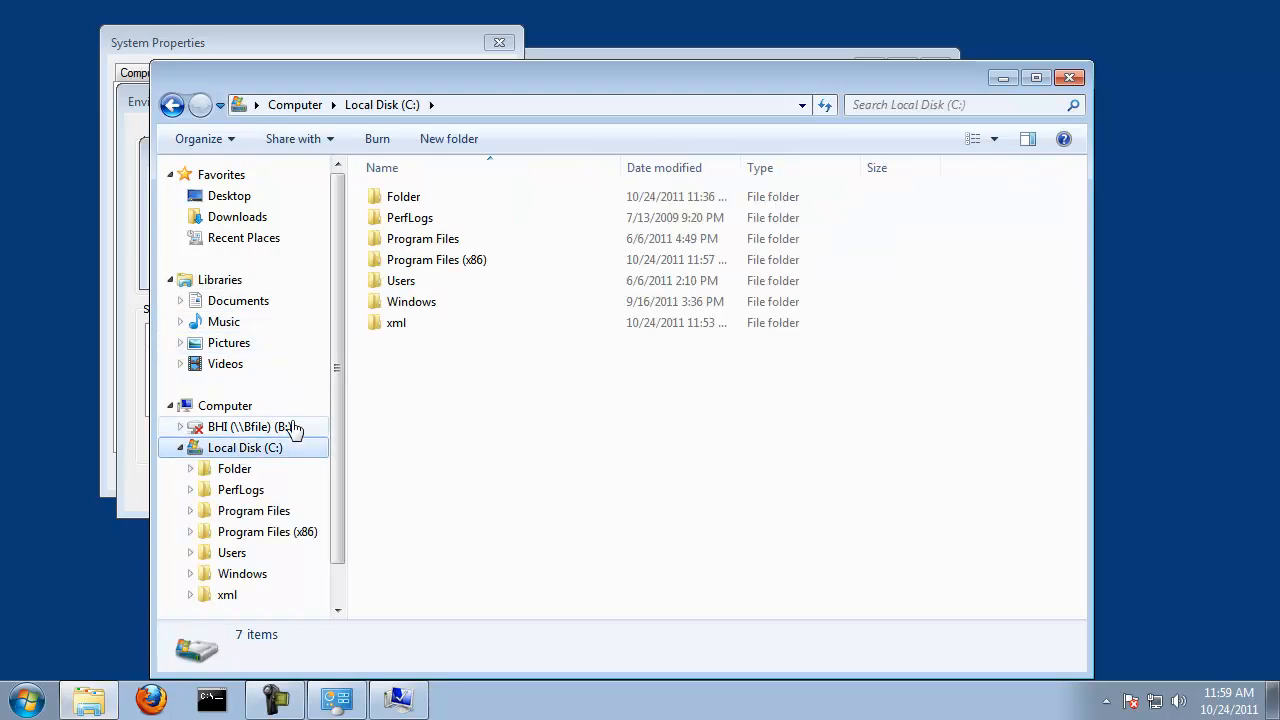
{"action": "double_click", "coordinate": [424, 263]}
{"action": "left_click", "coordinate": [412, 244]}
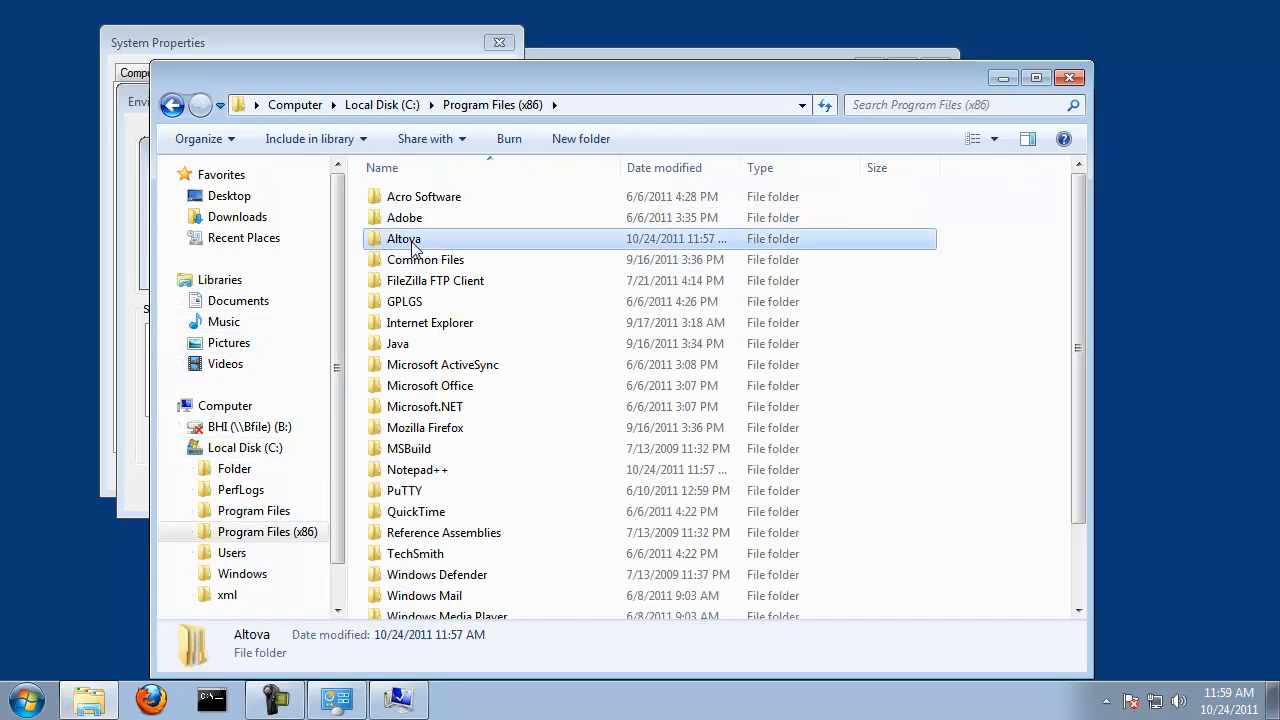
{"action": "double_click", "coordinate": [412, 244]}
{"action": "left_click", "coordinate": [457, 199]}
{"action": "double_click", "coordinate": [457, 199]}
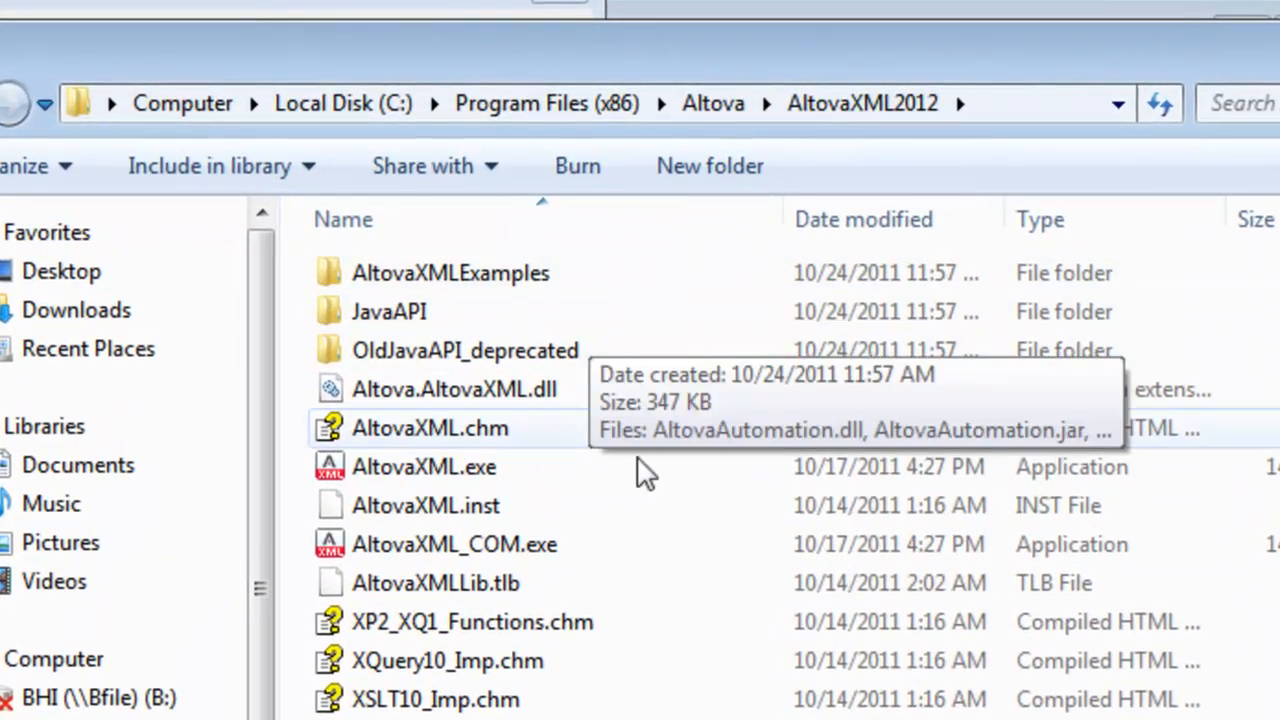
Step: Copy the AltovaXML2012 folder's full path and paste it at the end of the Path variable's value
{"action": "left_click", "coordinate": [995, 110]}
{"action": "key", "text": "ctrl+c"}
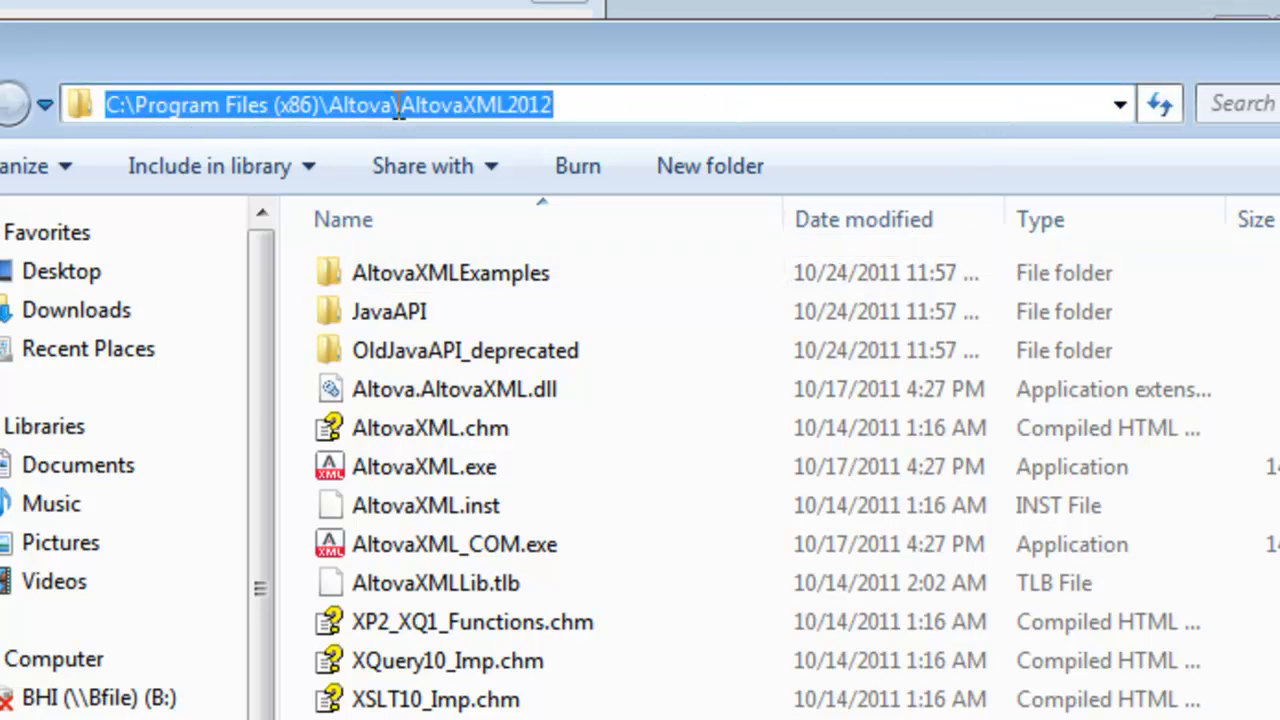
{"action": "left_click_drag", "start_coordinate": [629, 60], "coordinate": [696, 304]}
{"action": "left_click", "coordinate": [391, 229]}
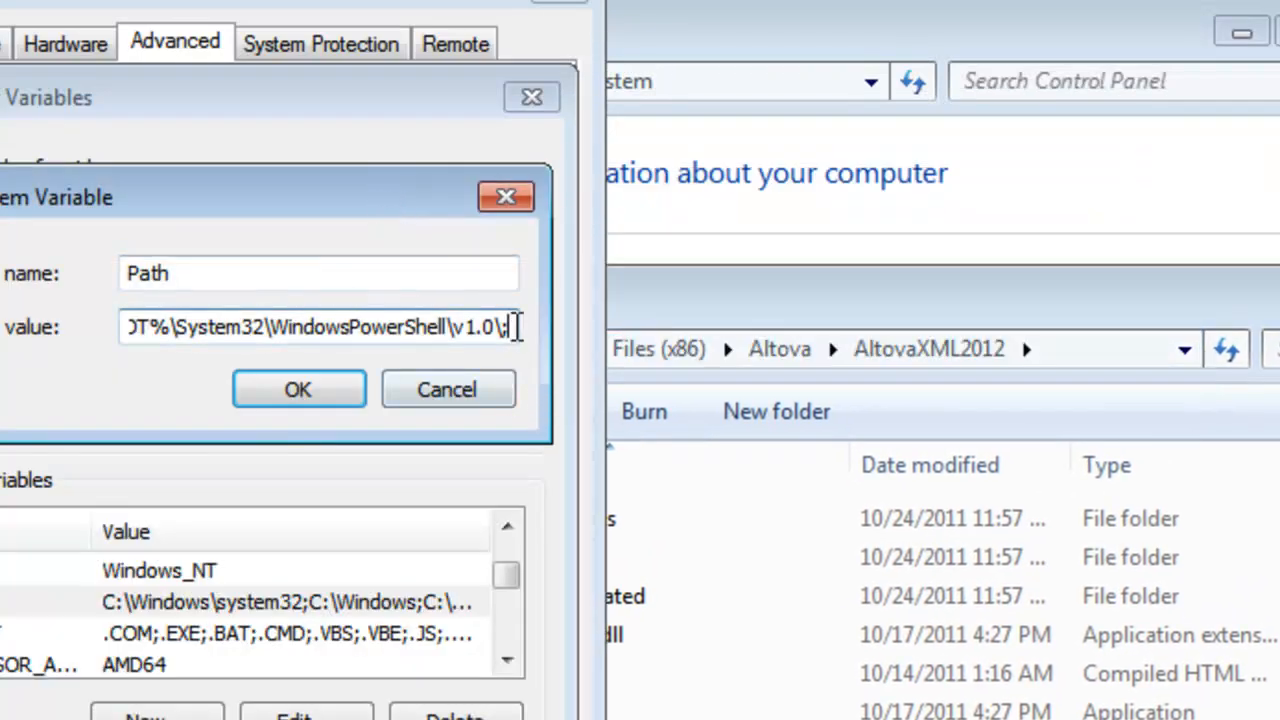
{"action": "key", "text": "ctrl+v"}
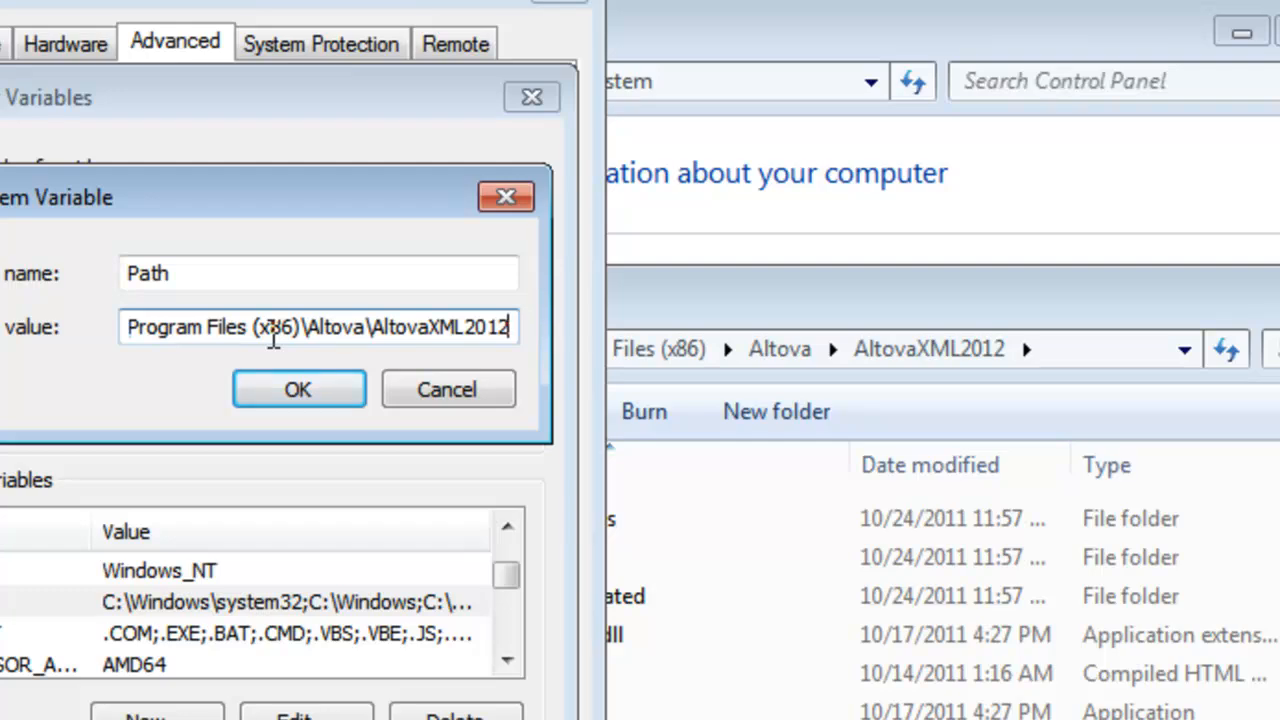
Step: Confirm the Path change through all the system settings dialogs, and close the AltovaXML2012 folder and System windows
{"action": "left_click", "coordinate": [305, 393]}
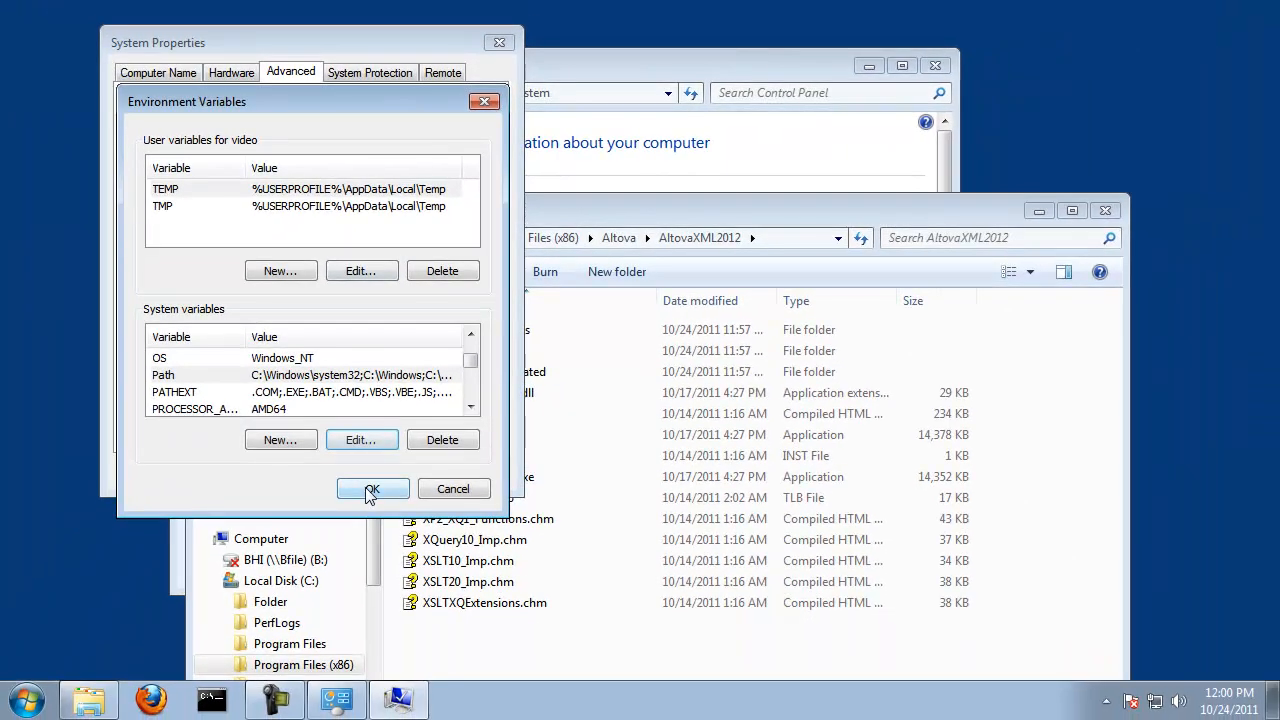
{"action": "left_click", "coordinate": [370, 490]}
{"action": "left_click", "coordinate": [326, 472]}
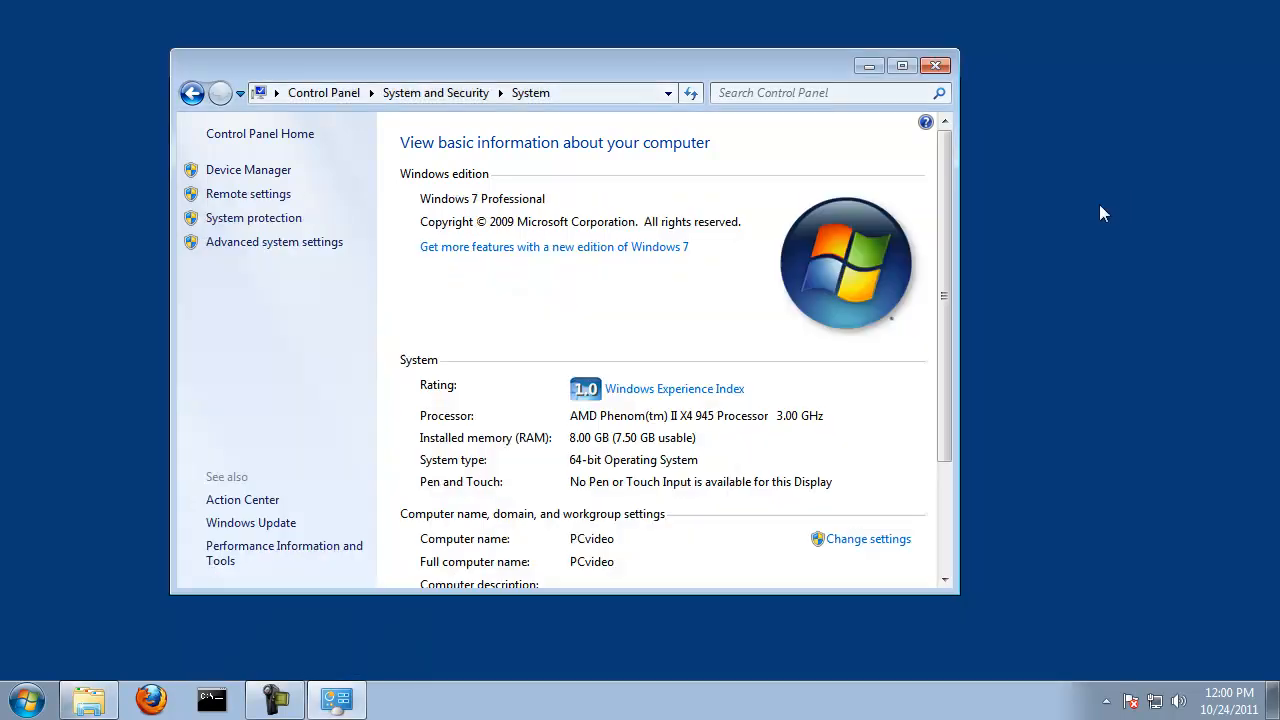
{"action": "left_click", "coordinate": [1105, 210]}
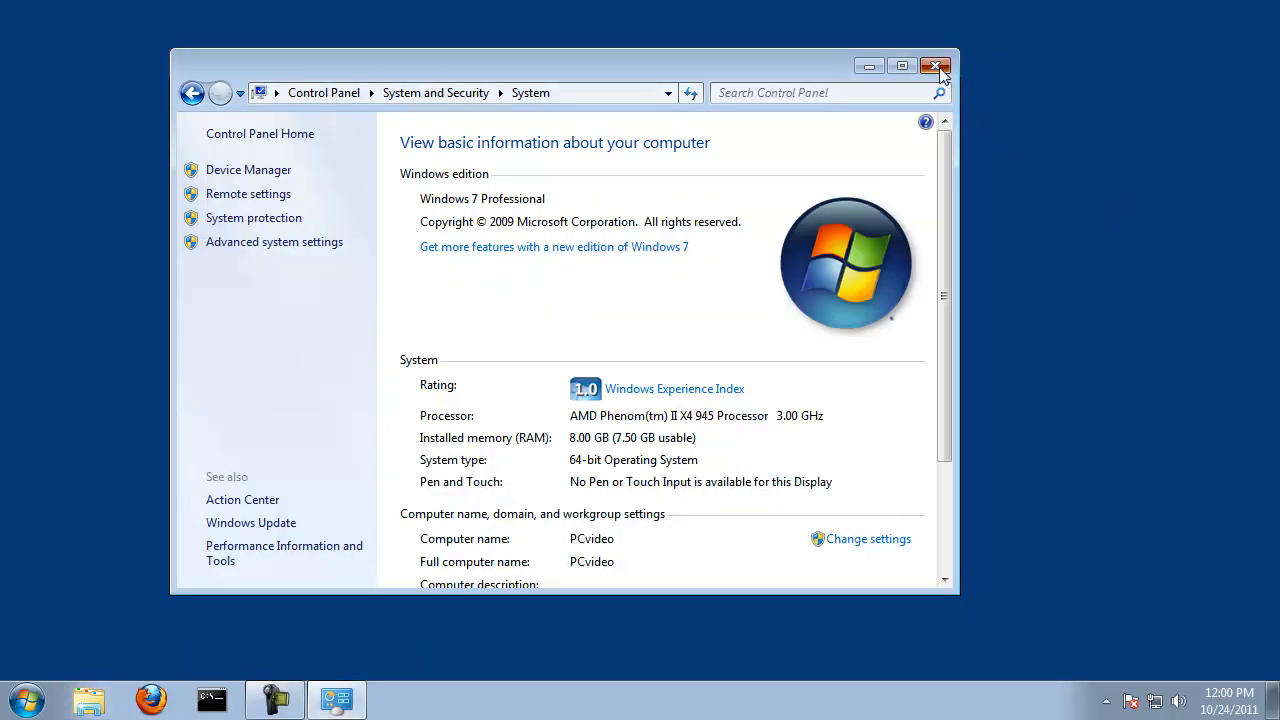
{"action": "left_click", "coordinate": [936, 67]}
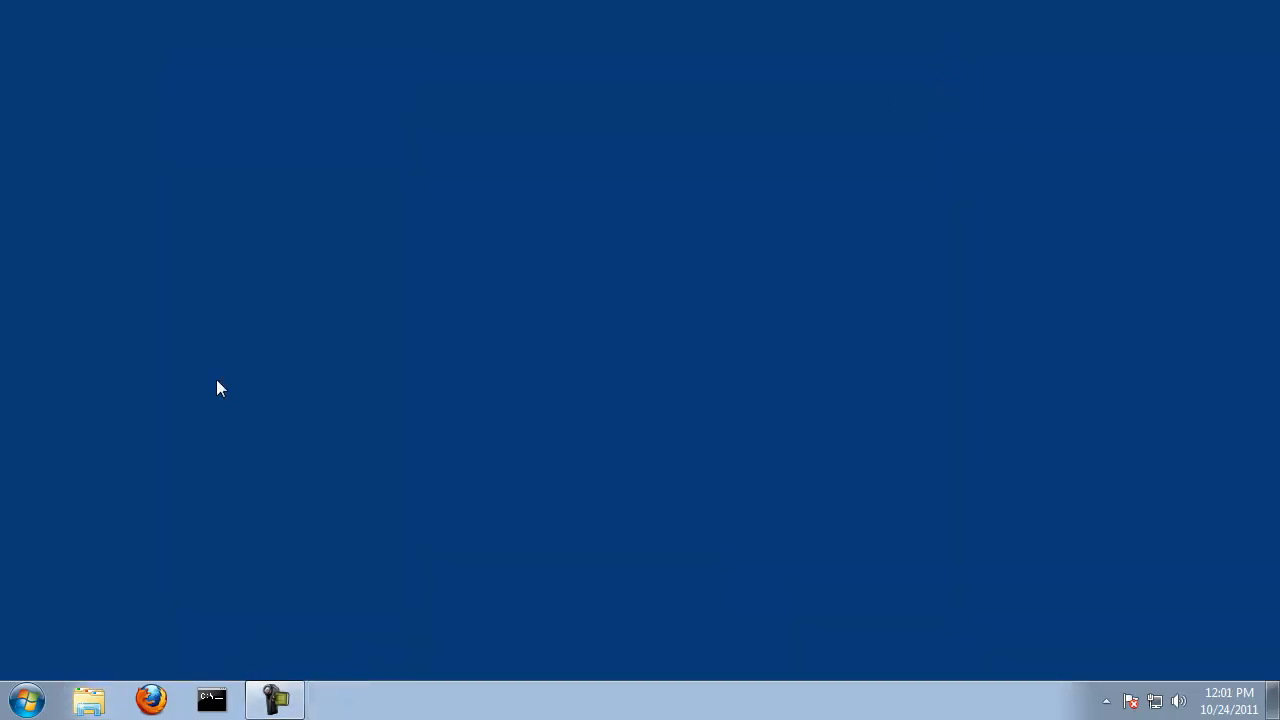
Step: Open a Command Prompt, check the AltovaXML installation with altovaxml -version, and exit the prompt
{"action": "left_click", "coordinate": [28, 708]}
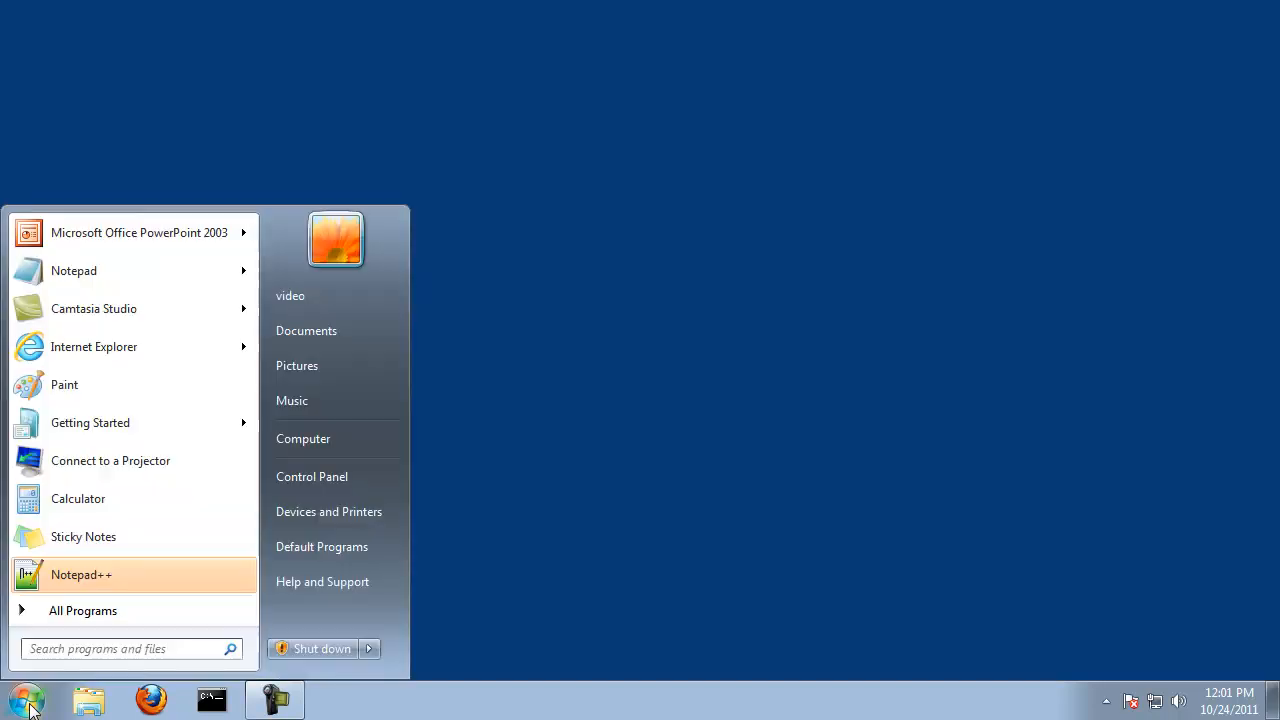
{"action": "left_click", "coordinate": [71, 620]}
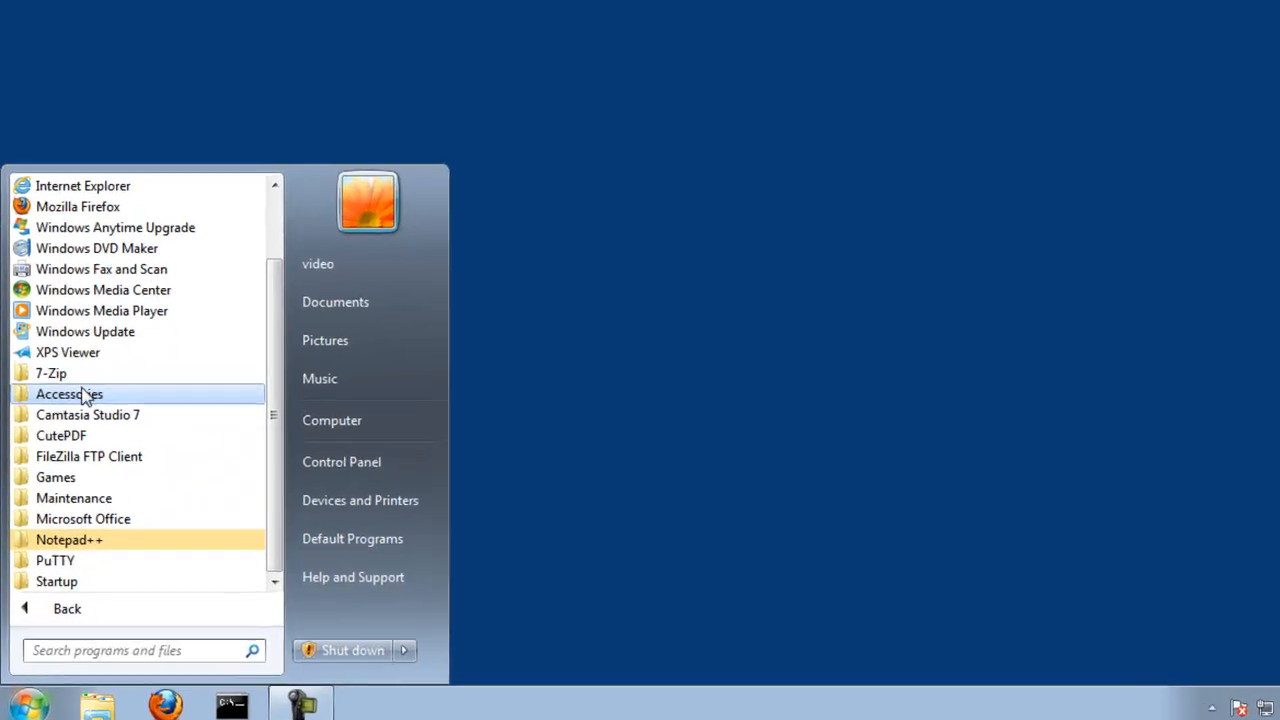
{"action": "left_click", "coordinate": [75, 415]}
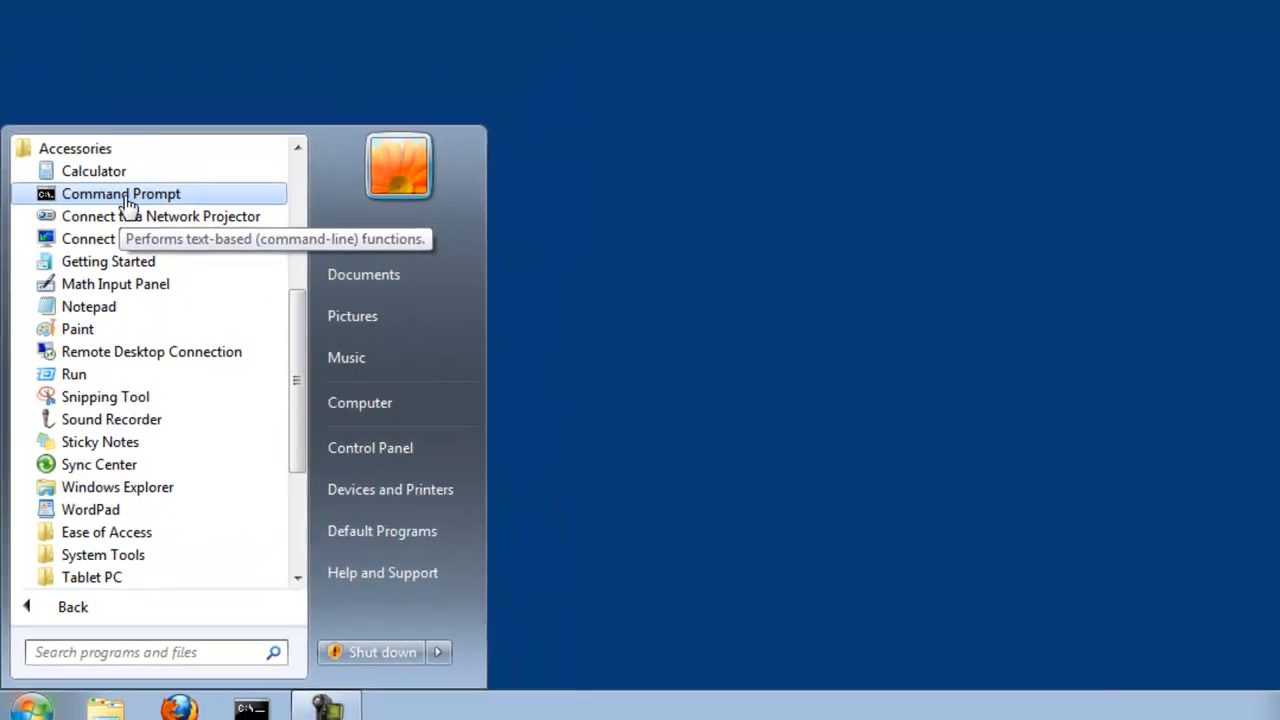
{"action": "left_click", "coordinate": [175, 104]}
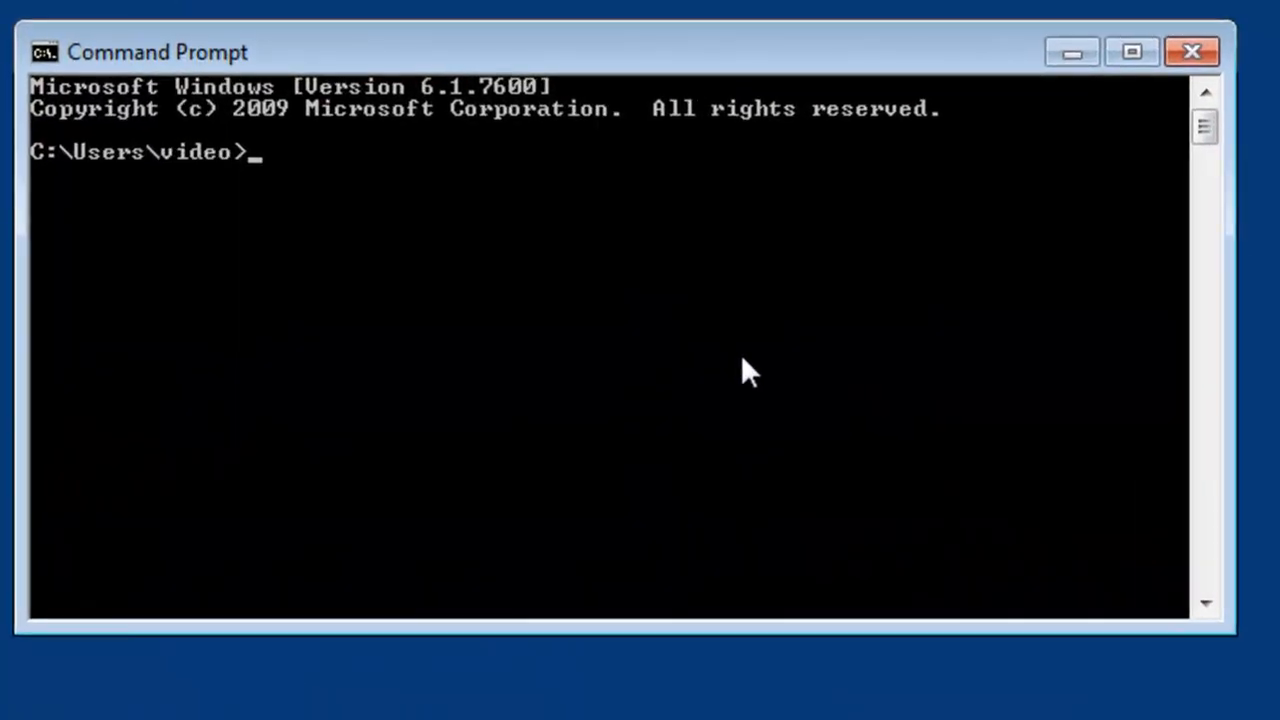
{"action": "type", "text": "altovaxml -version"}
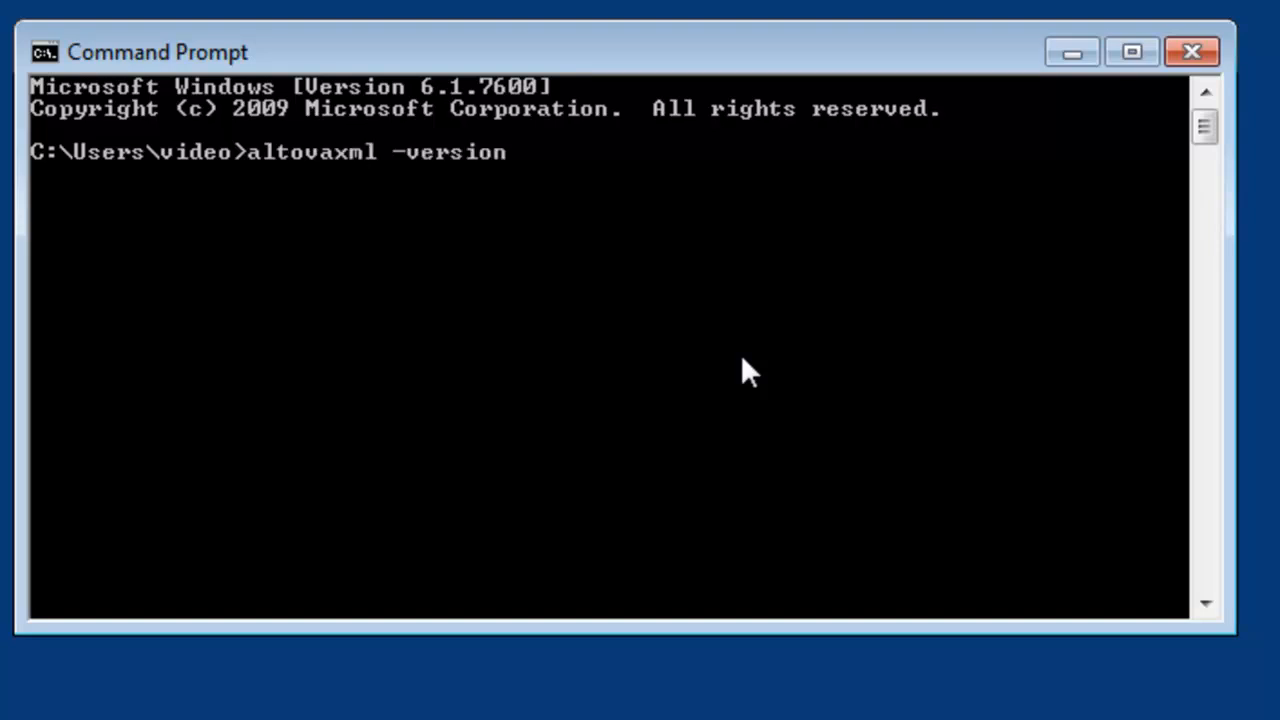
{"action": "key", "text": "Return"}
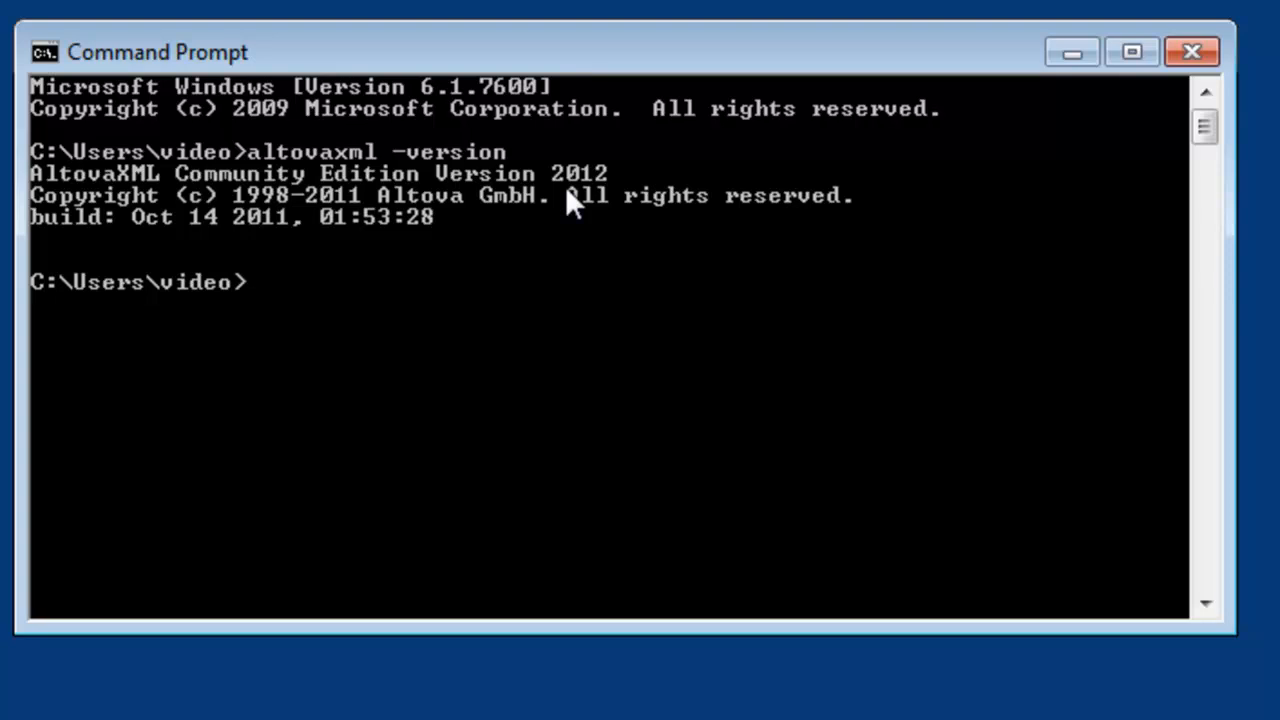
{"action": "type", "text": "exit"}
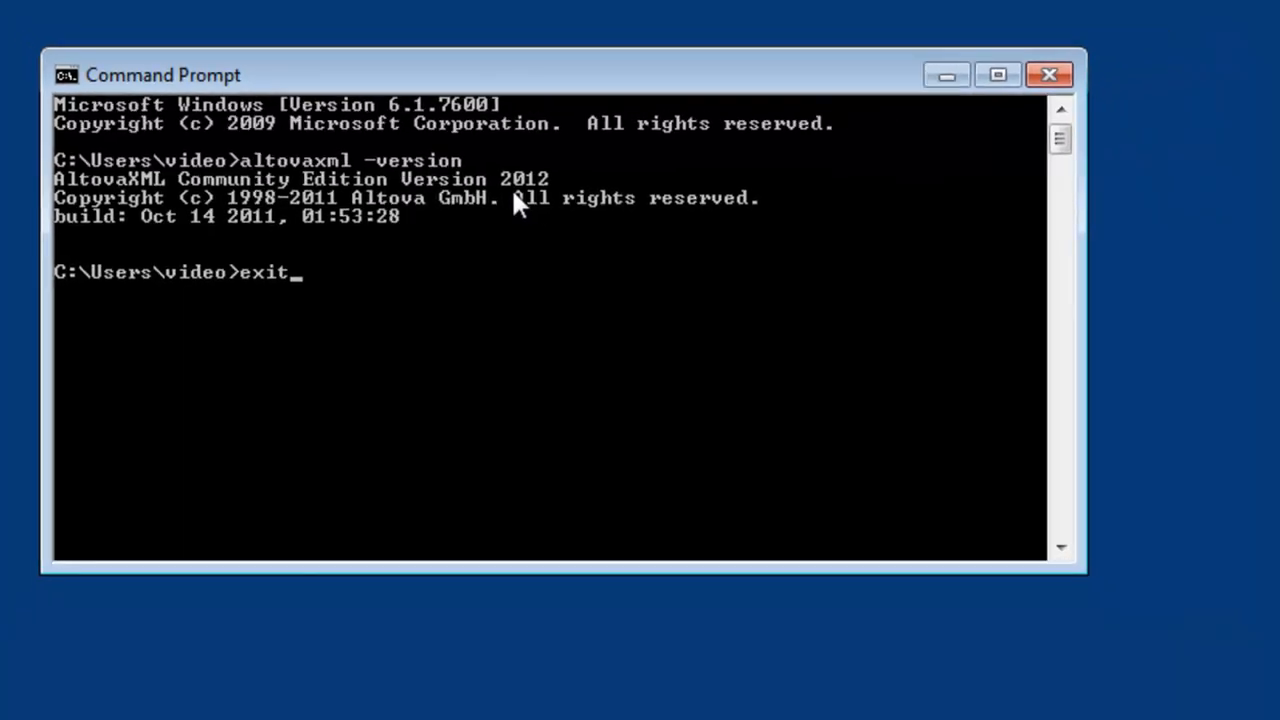
{"action": "key", "text": "Return"}
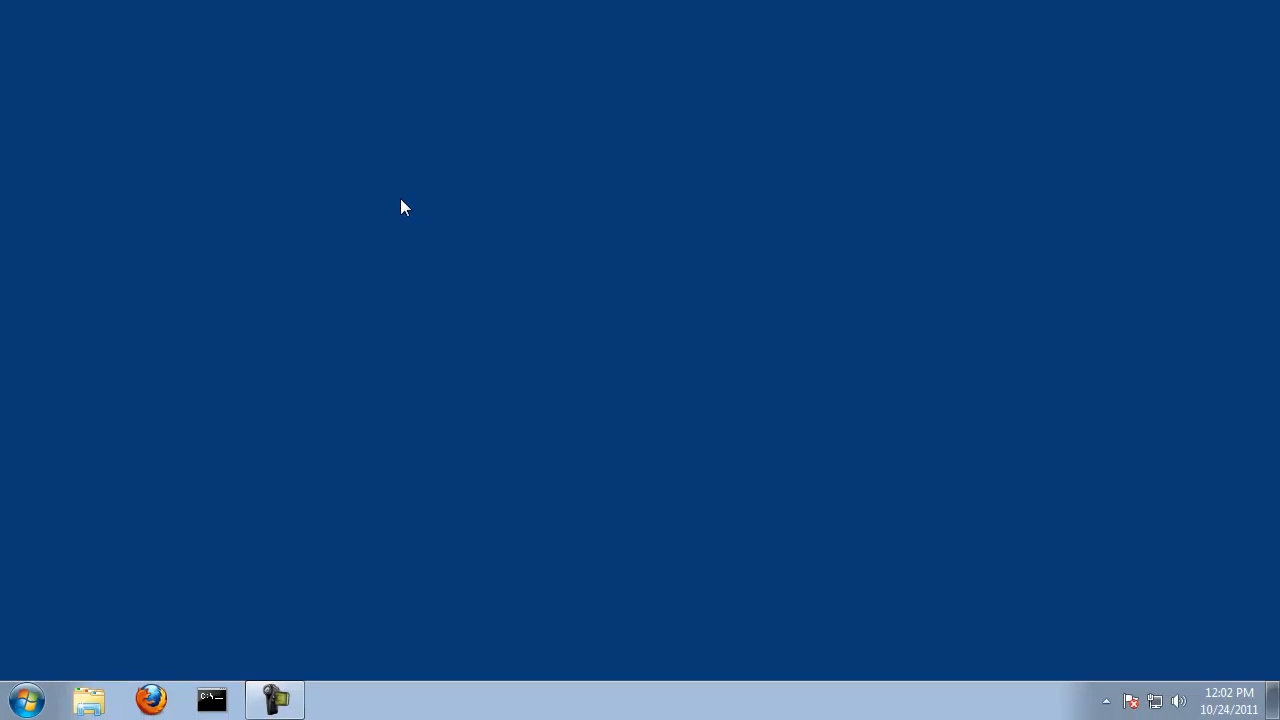
Step: Locate the xml folder on Local Disk (C:) in Windows Explorer, then close the window
{"action": "key", "text": "super+e"}
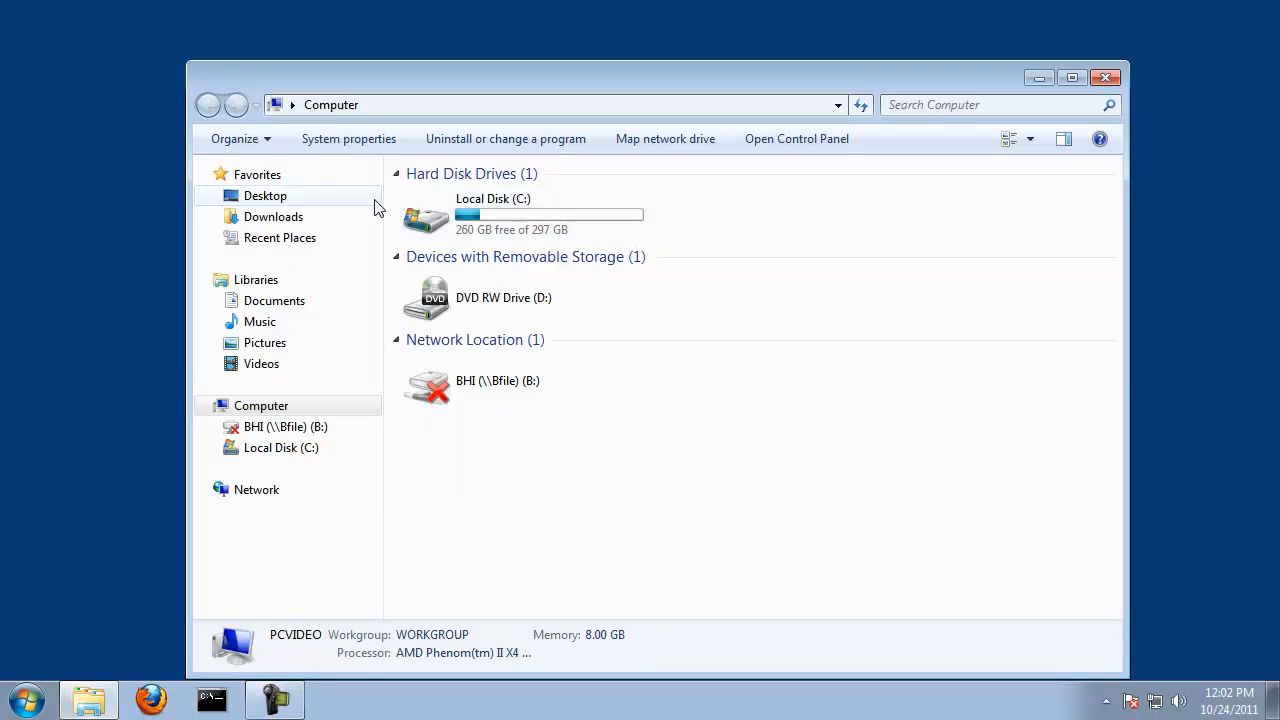
{"action": "left_click", "coordinate": [281, 447]}
{"action": "left_click", "coordinate": [430, 328]}
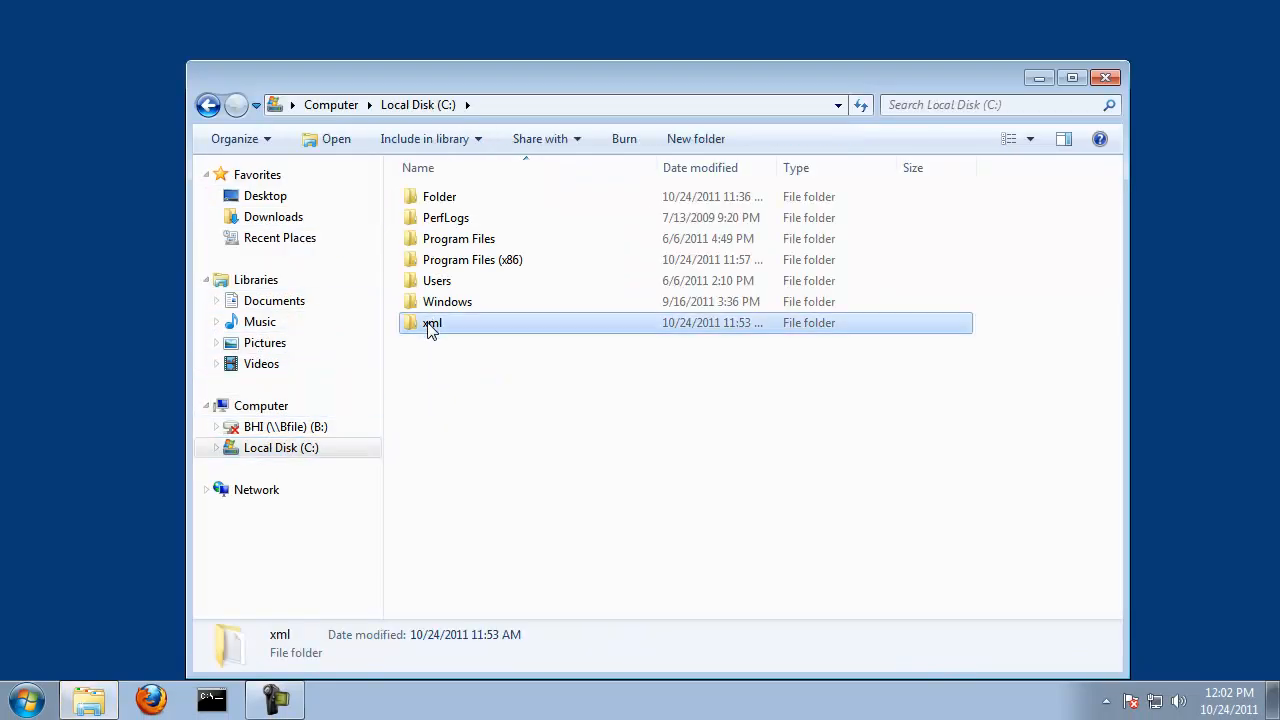
{"action": "left_click", "coordinate": [430, 330]}
{"action": "left_click", "coordinate": [1104, 77]}
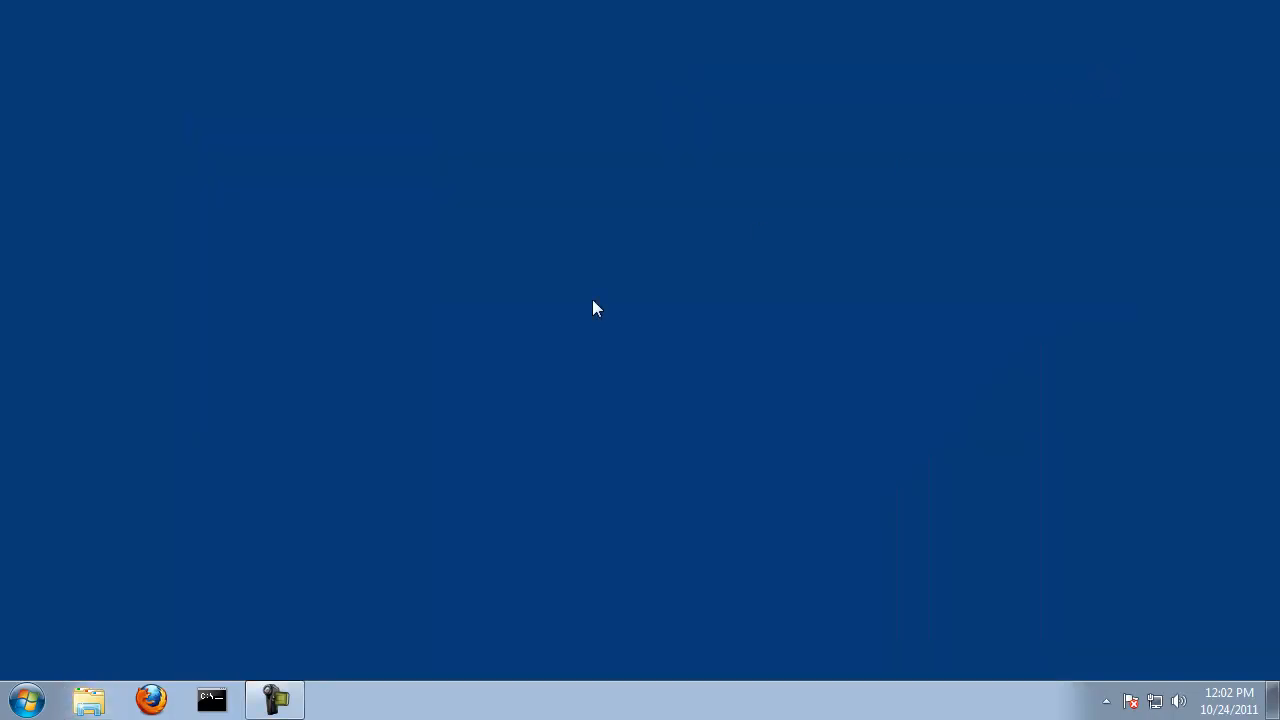
Step: Open a new Command Prompt, move its window lower on the desktop, and run altovaxml -version again
{"action": "left_click", "coordinate": [27, 700]}
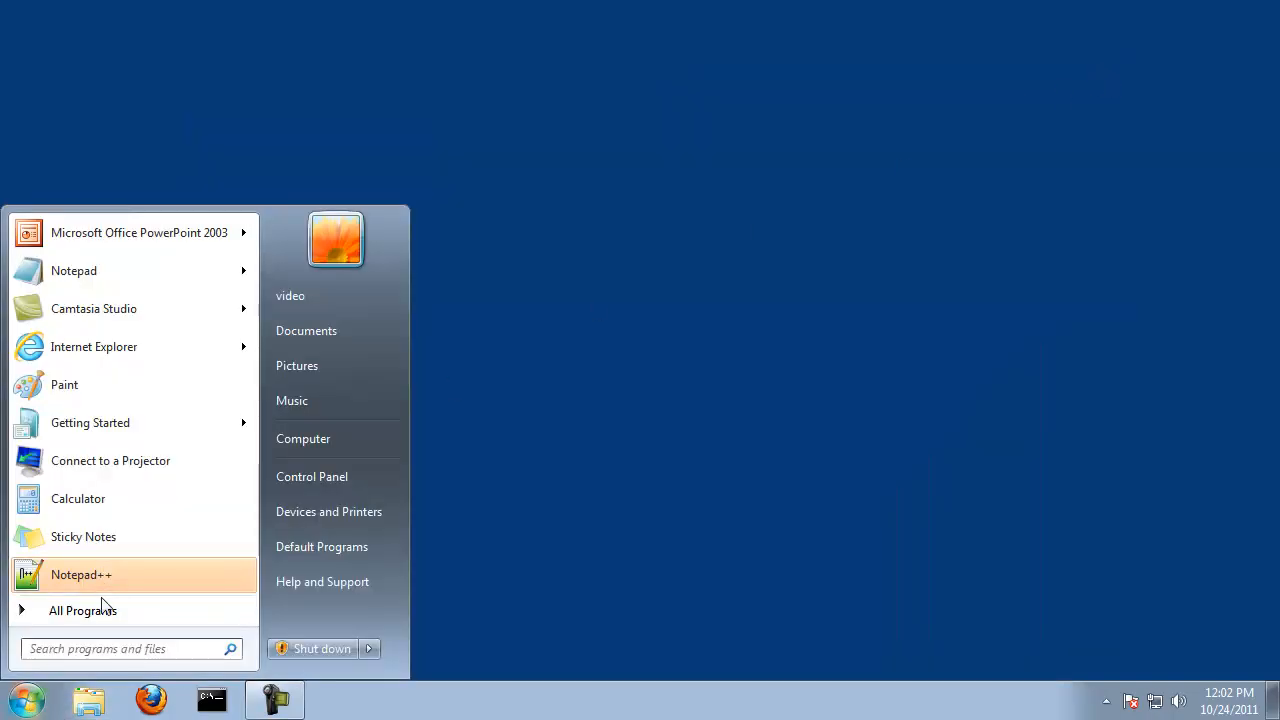
{"action": "left_click", "coordinate": [94, 611]}
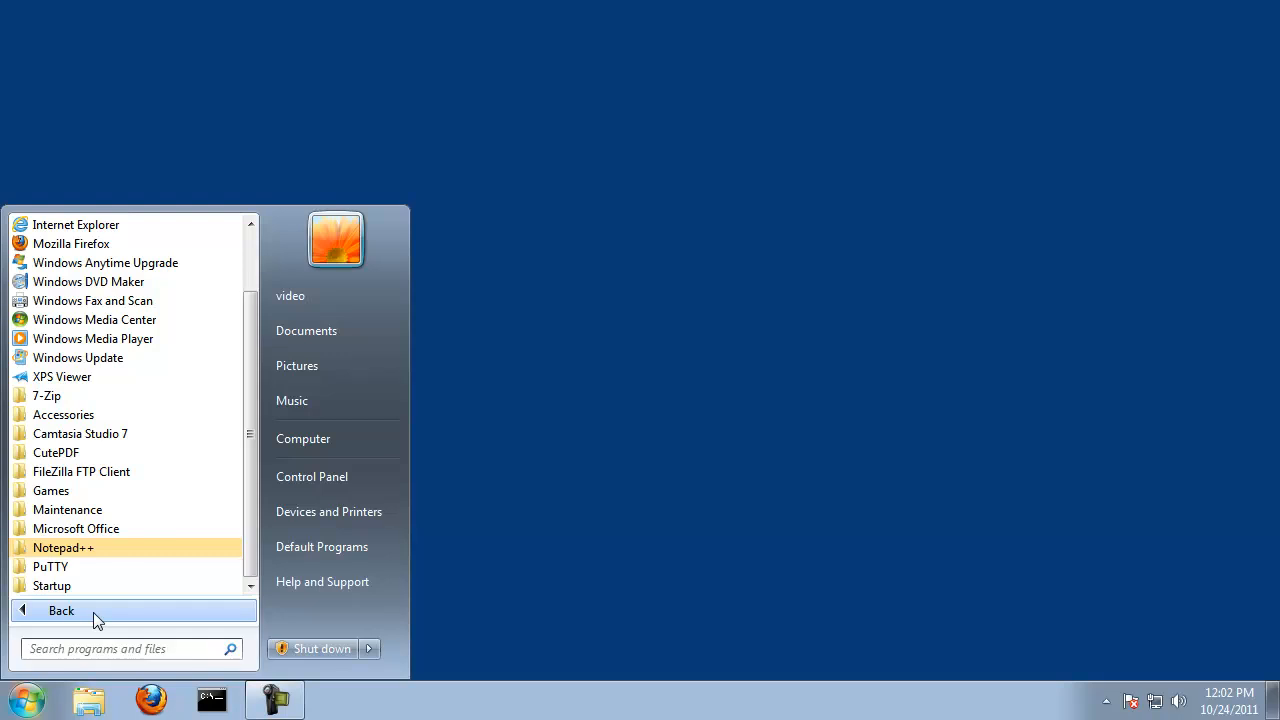
{"action": "left_click", "coordinate": [80, 414]}
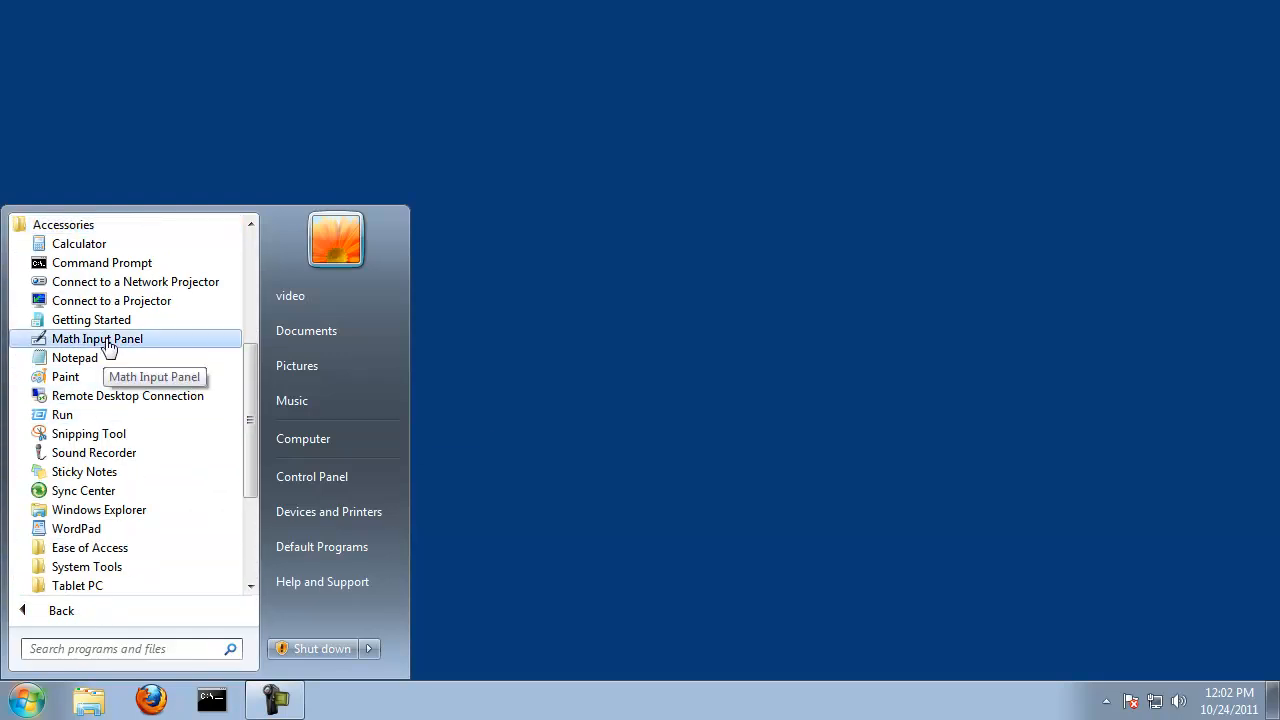
{"action": "left_click", "coordinate": [98, 264]}
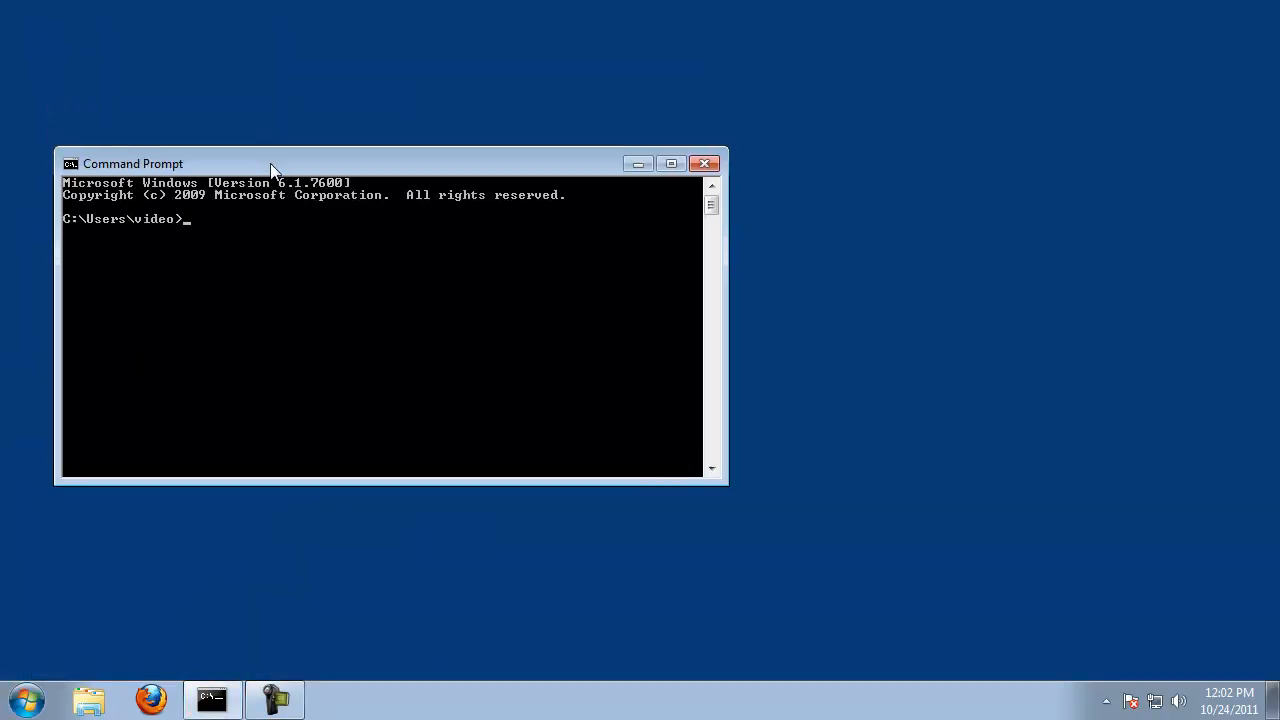
{"action": "left_click_drag", "start_coordinate": [270, 170], "coordinate": [285, 235]}
{"action": "type", "text": "altovaxml -version"}
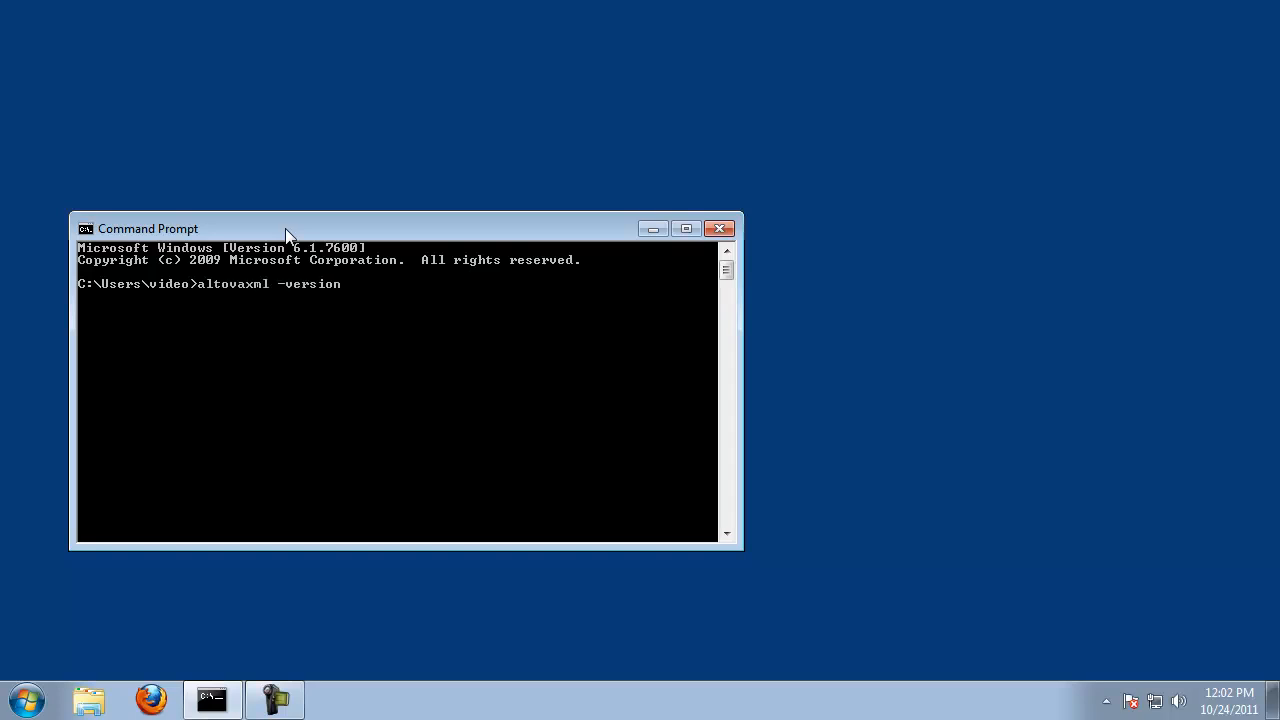
{"action": "key", "text": "Return"}
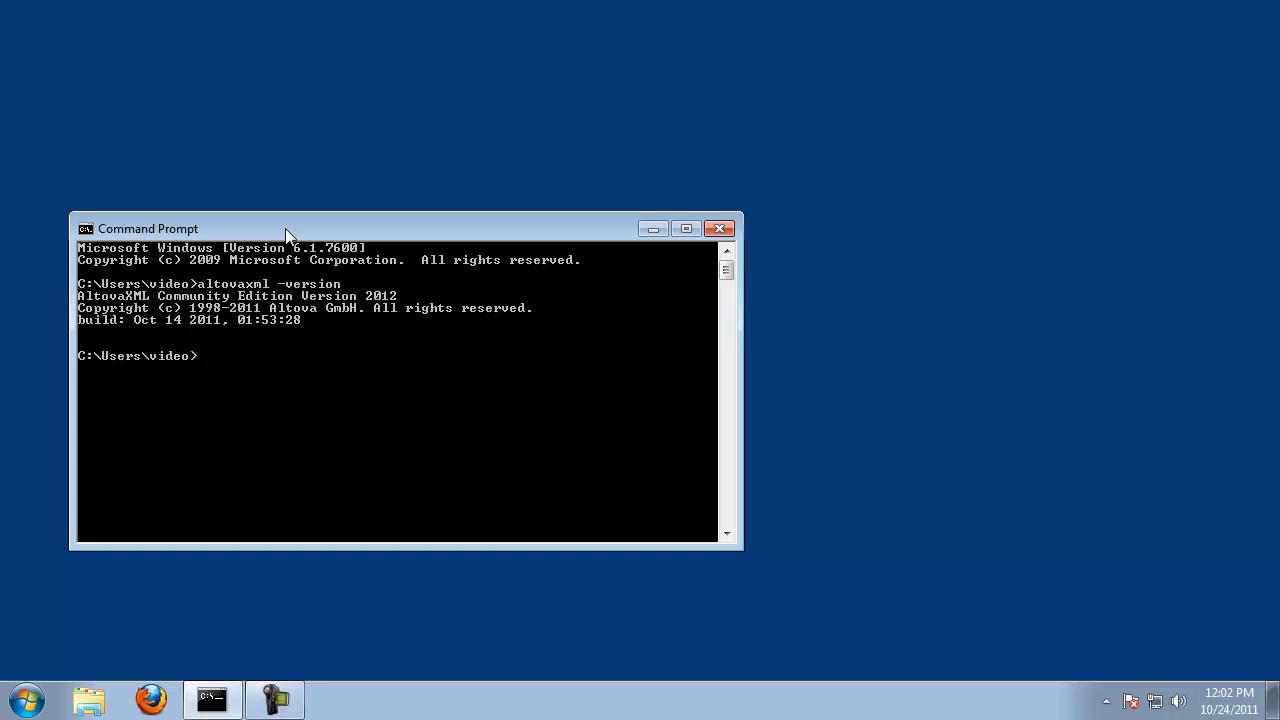
Step: Launch Notepad++ and move its window down so that its title bar is fully on the desktop
{"action": "left_click", "coordinate": [27, 700]}
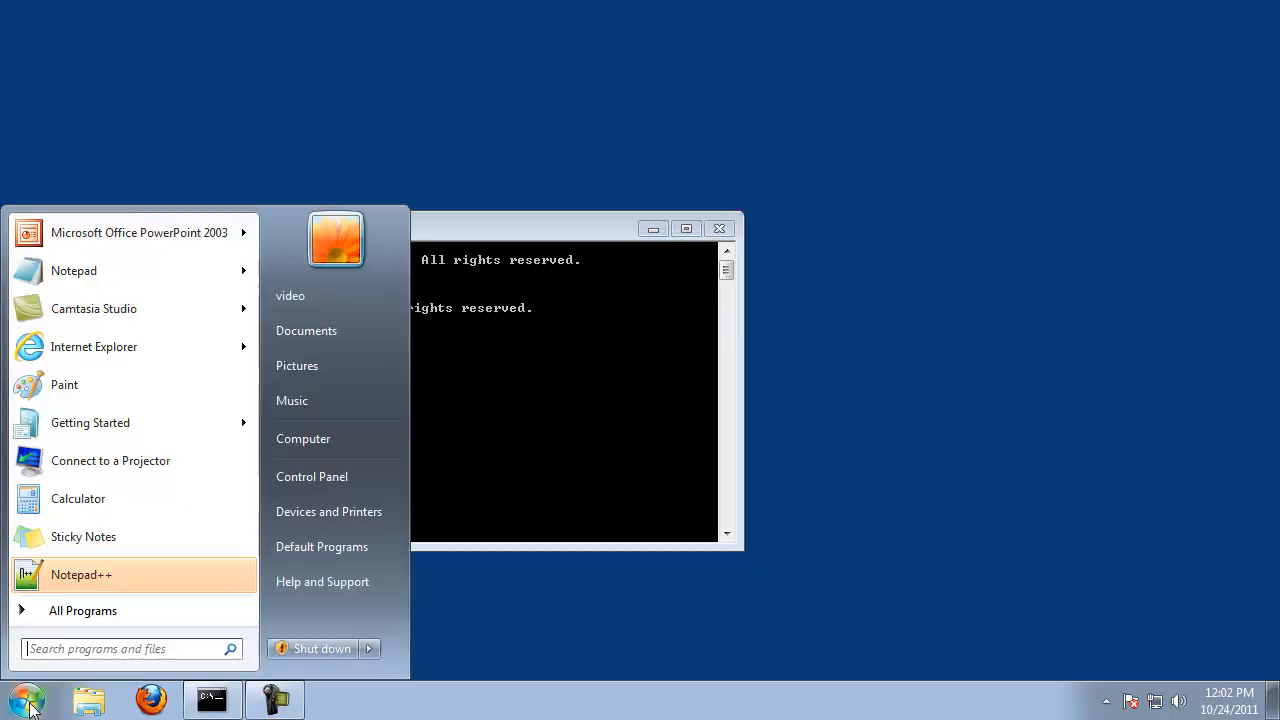
{"action": "left_click", "coordinate": [86, 580]}
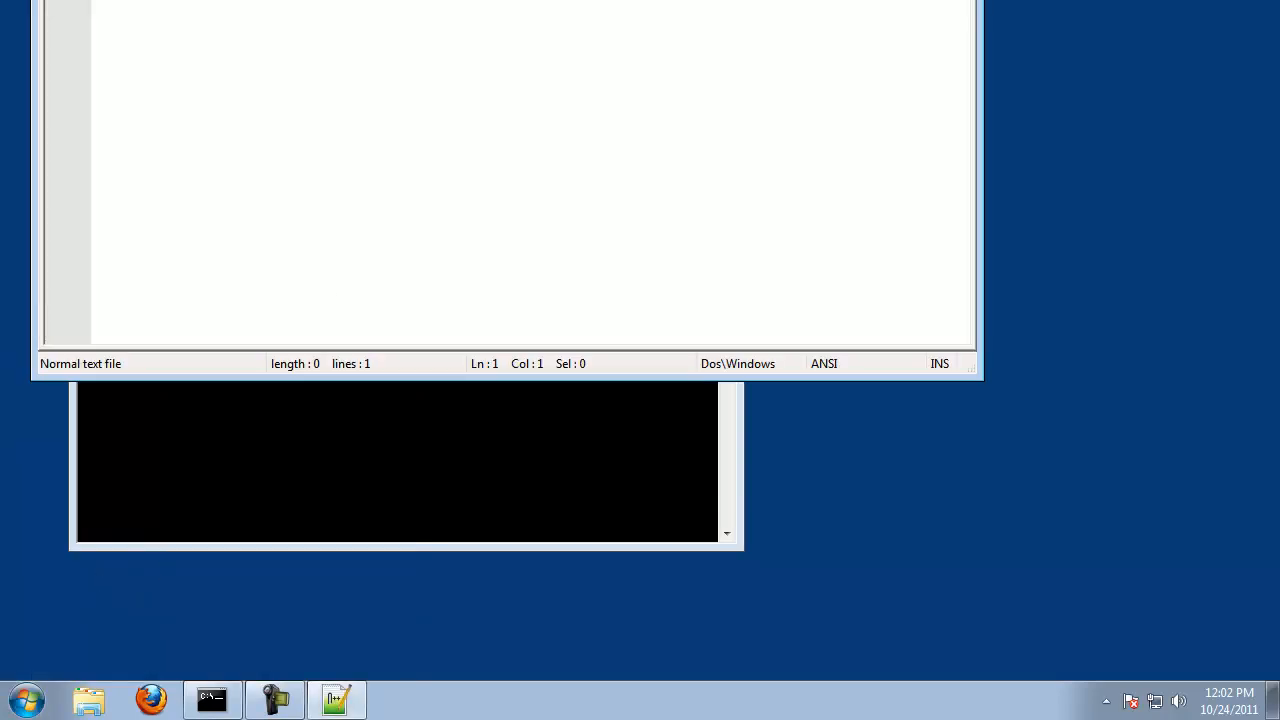
{"action": "mouse_move", "coordinate": [357, 1]}
{"action": "left_mouse_down"}
{"action": "mouse_move", "coordinate": [357, 100]}
{"action": "mouse_move", "coordinate": [337, 77]}
{"action": "left_mouse_up"}
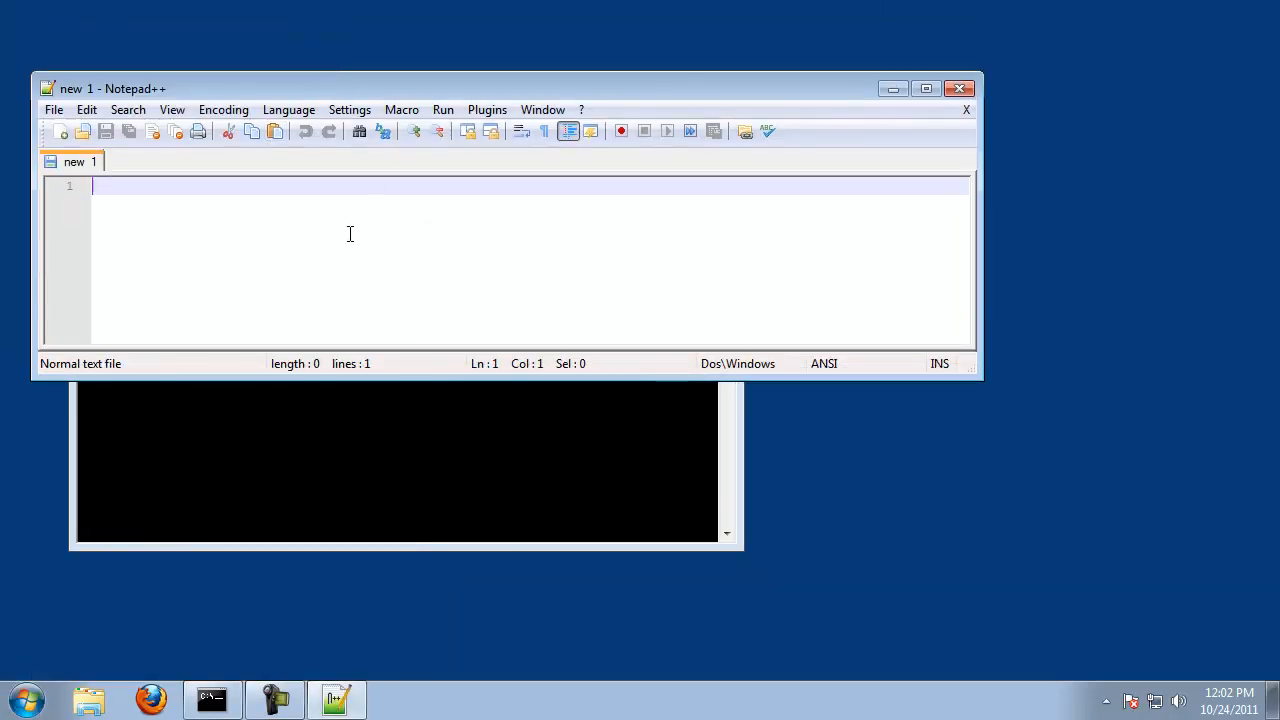